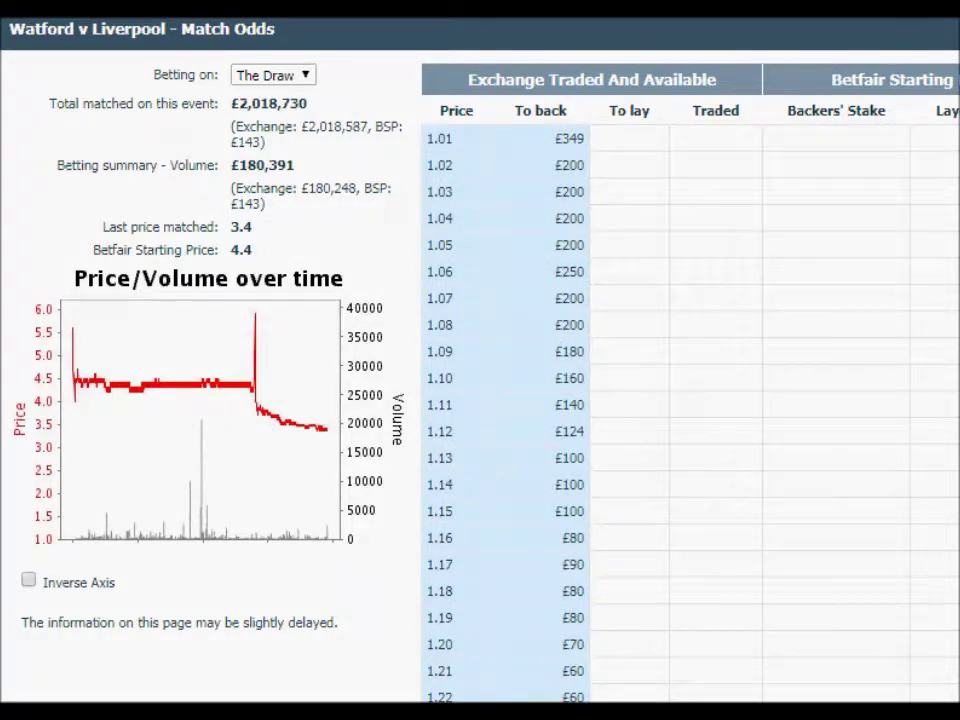
Step: Close the Draw price chart window to get back to the Watford v Liverpool market
key("alt+F4")
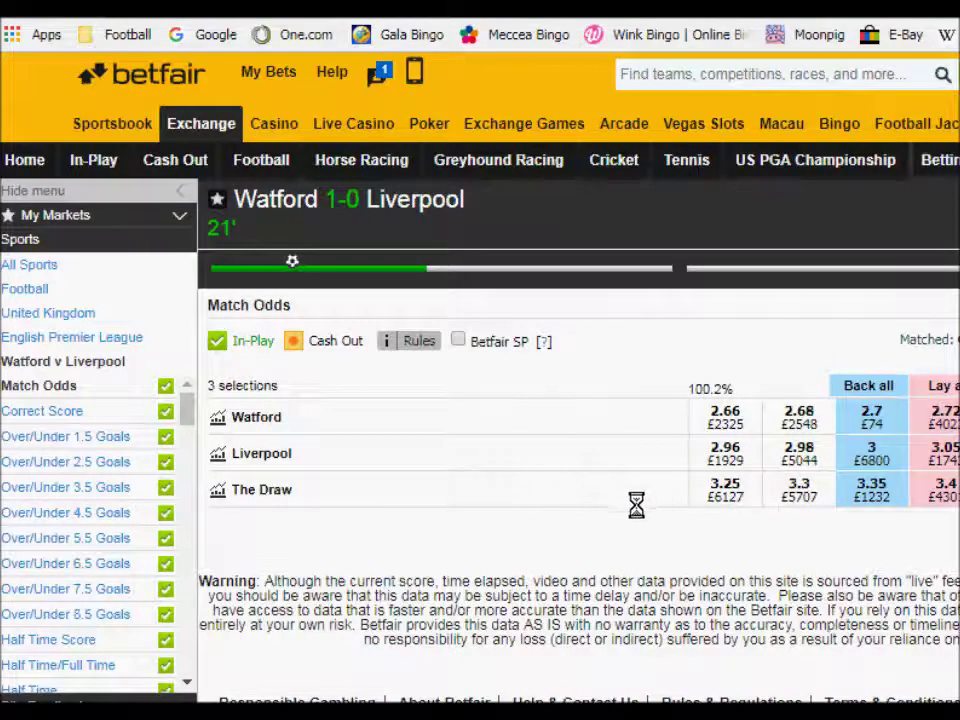
Step: Open The Draw's price and volume chart from the Watford v Liverpool Match Odds market
mouse_move(295, 266)
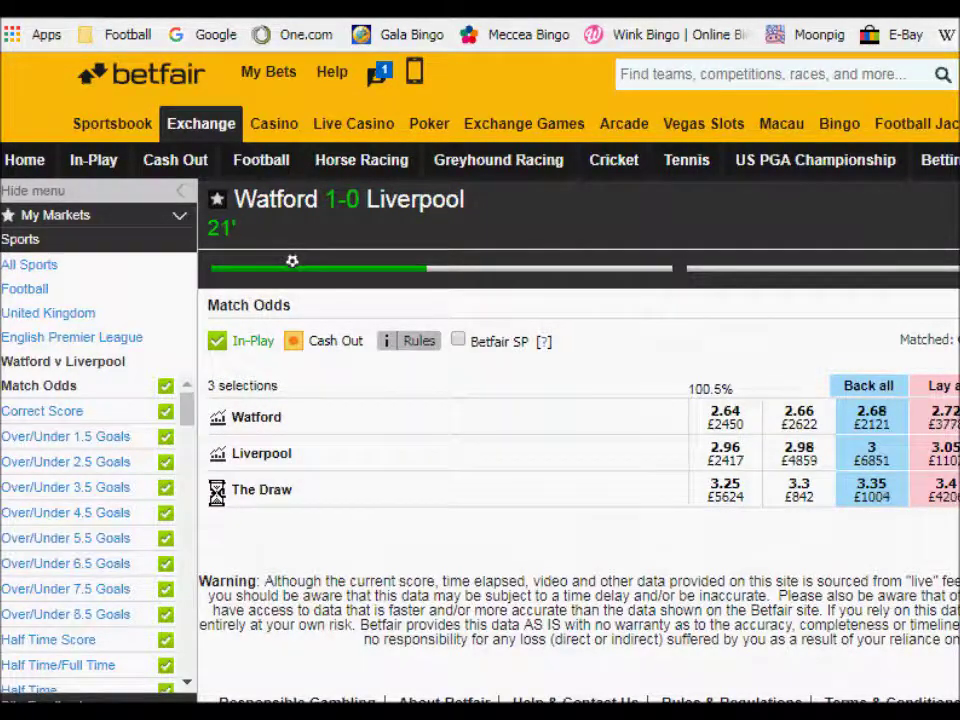
left_click(216, 491)
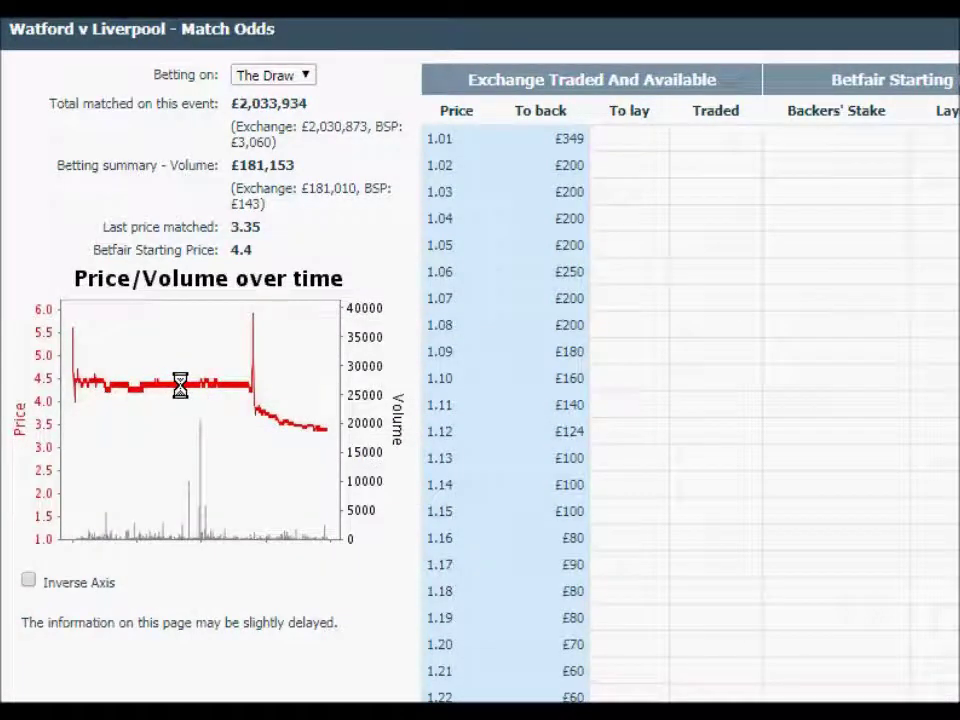
Step: Switch the price chart to Liverpool, then to Watford, to compare their histories
left_click(303, 75)
left_click(276, 111)
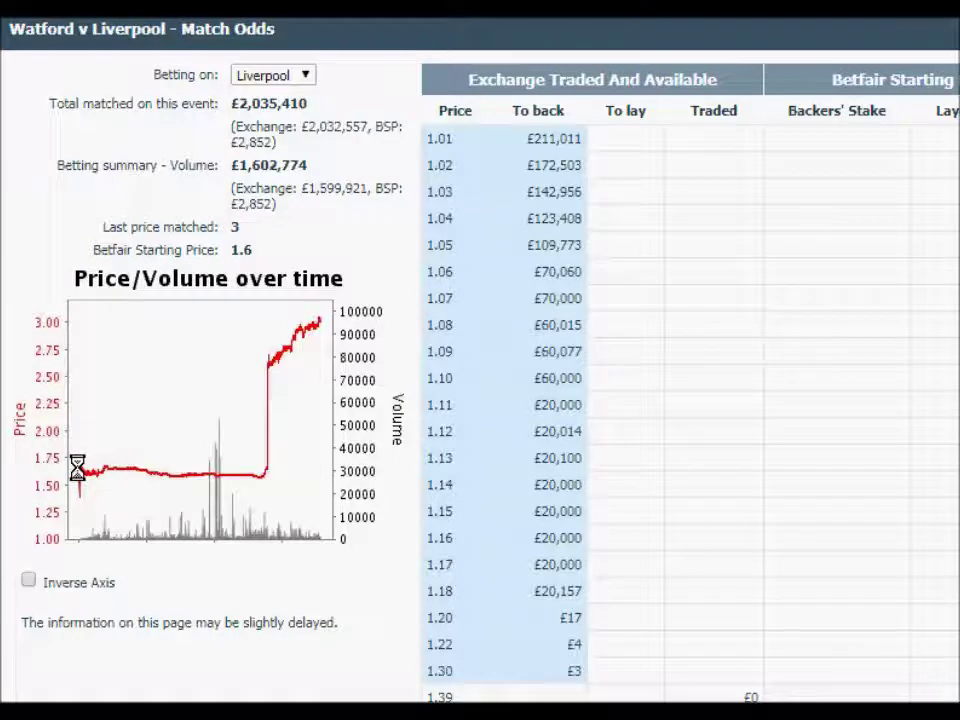
left_click(301, 71)
left_click(297, 93)
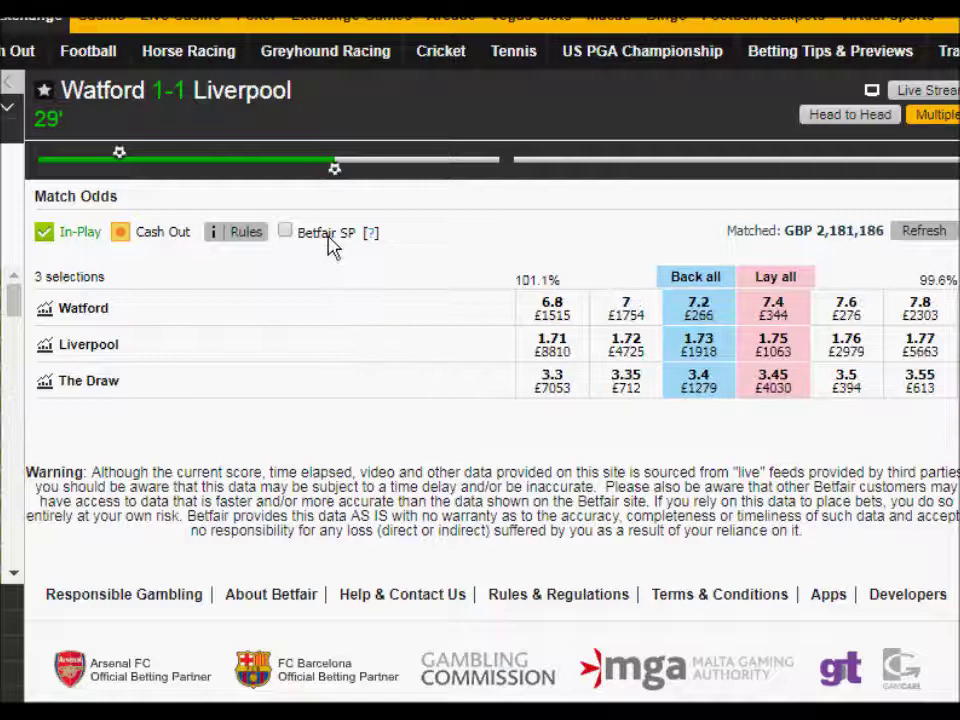
mouse_move(338, 180)
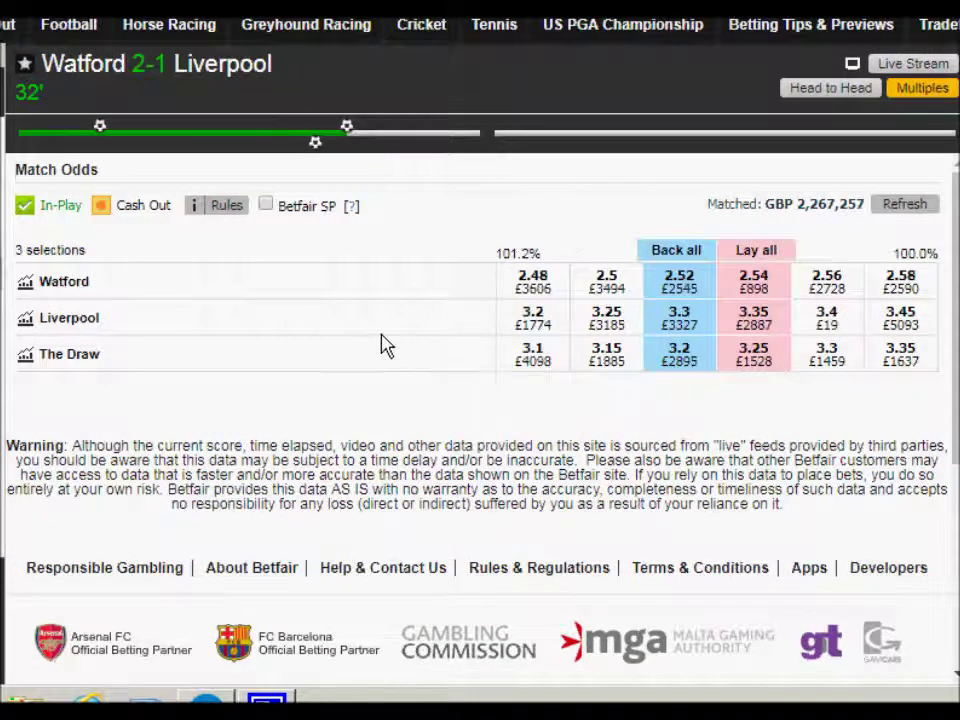
mouse_move(347, 127)
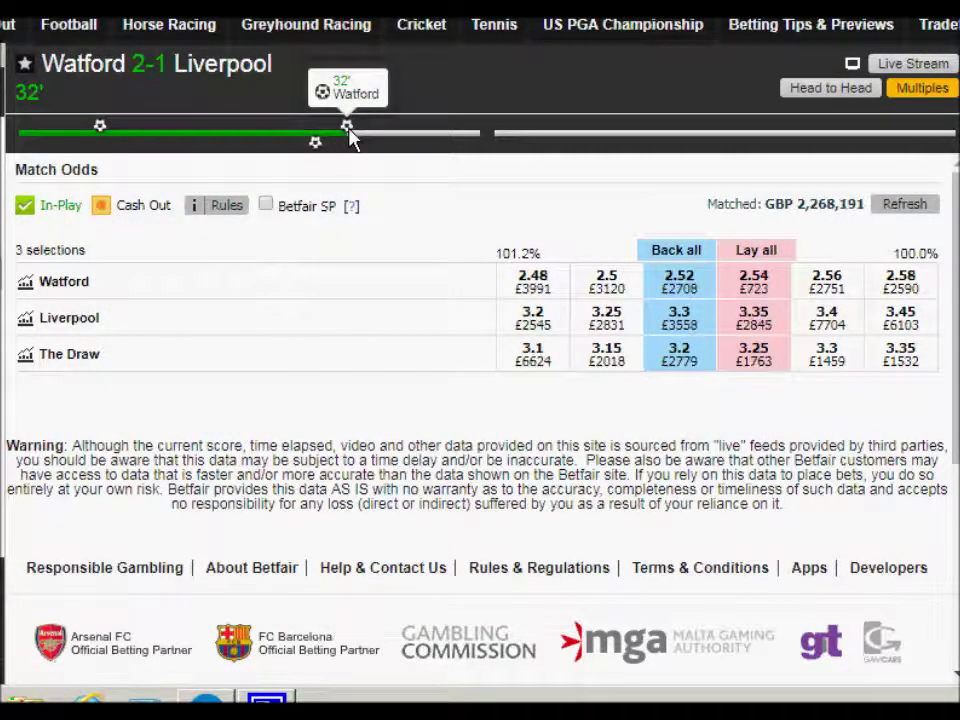
mouse_move(316, 146)
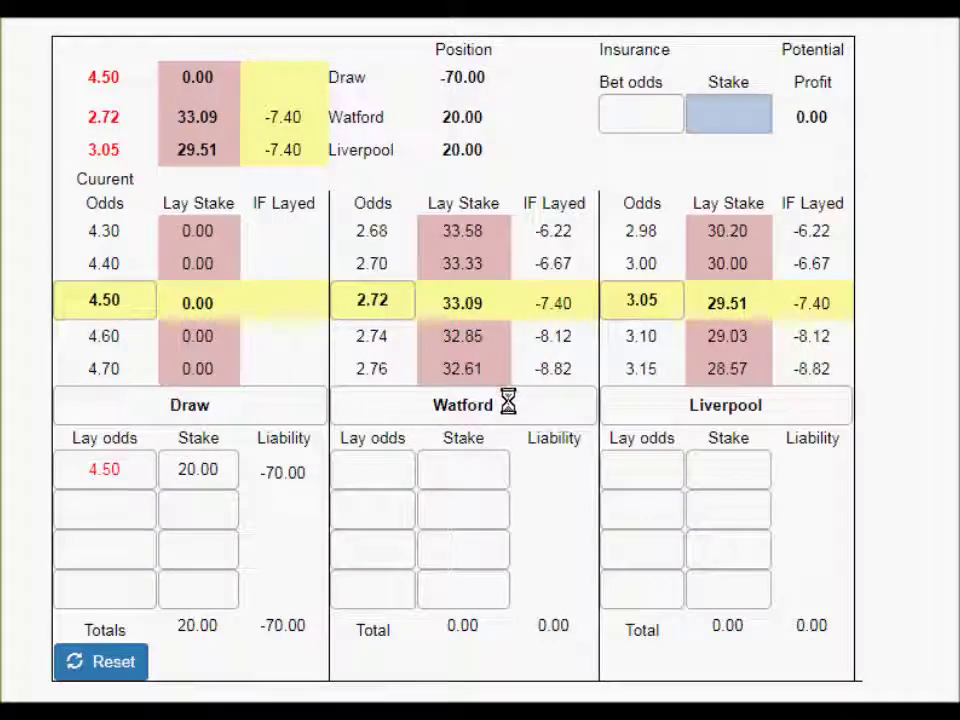
left_click_drag(504, 403, 430, 405)
left_click_drag(770, 412, 679, 414)
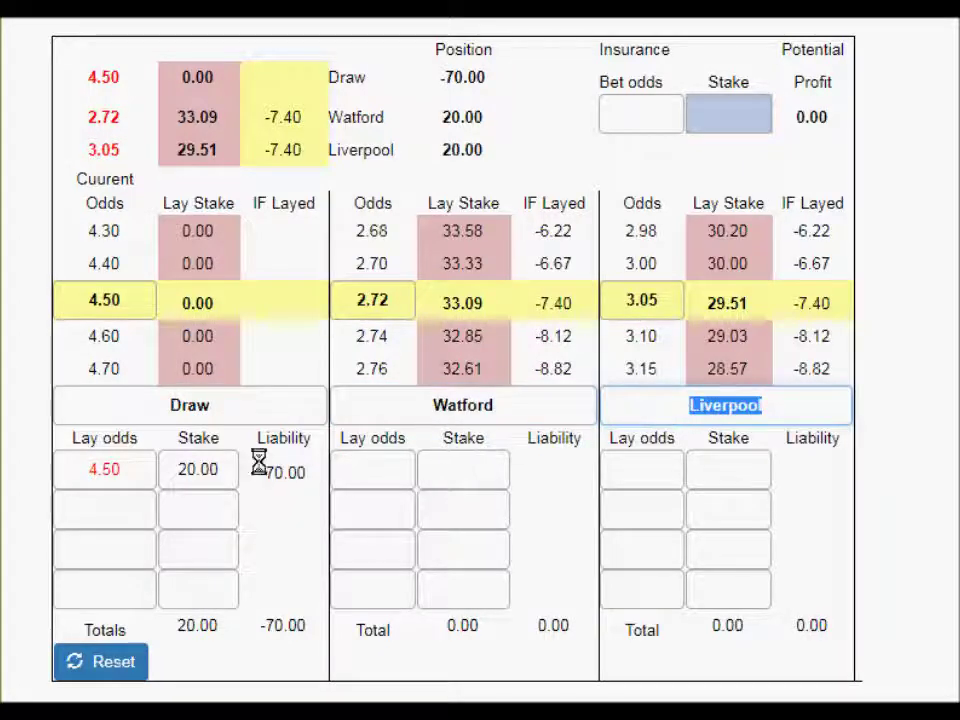
left_click(140, 481)
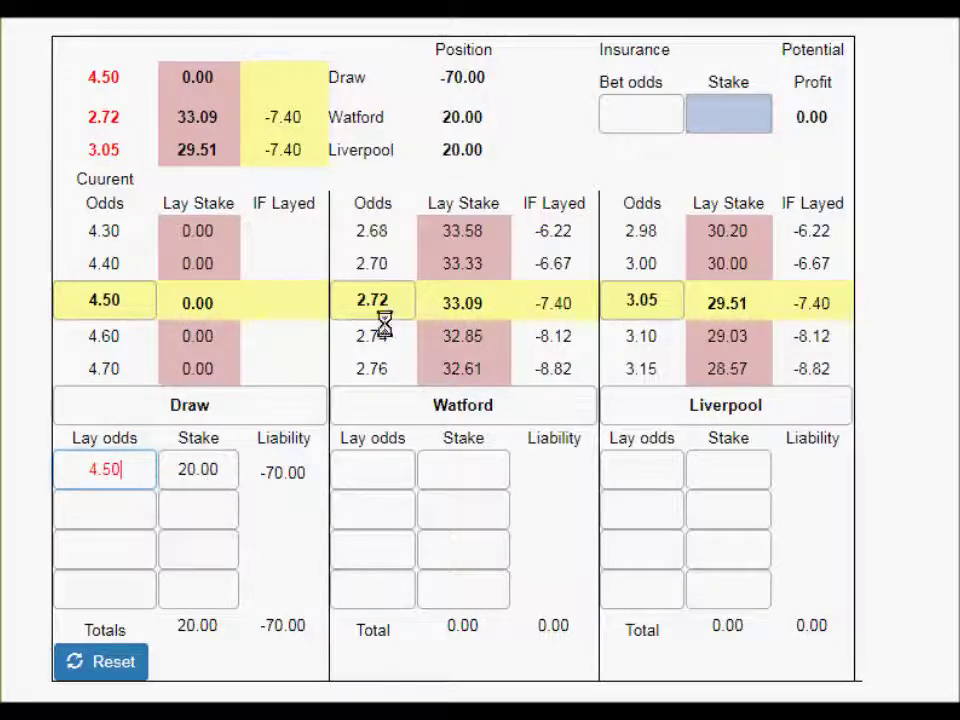
left_click_drag(503, 75, 418, 64)
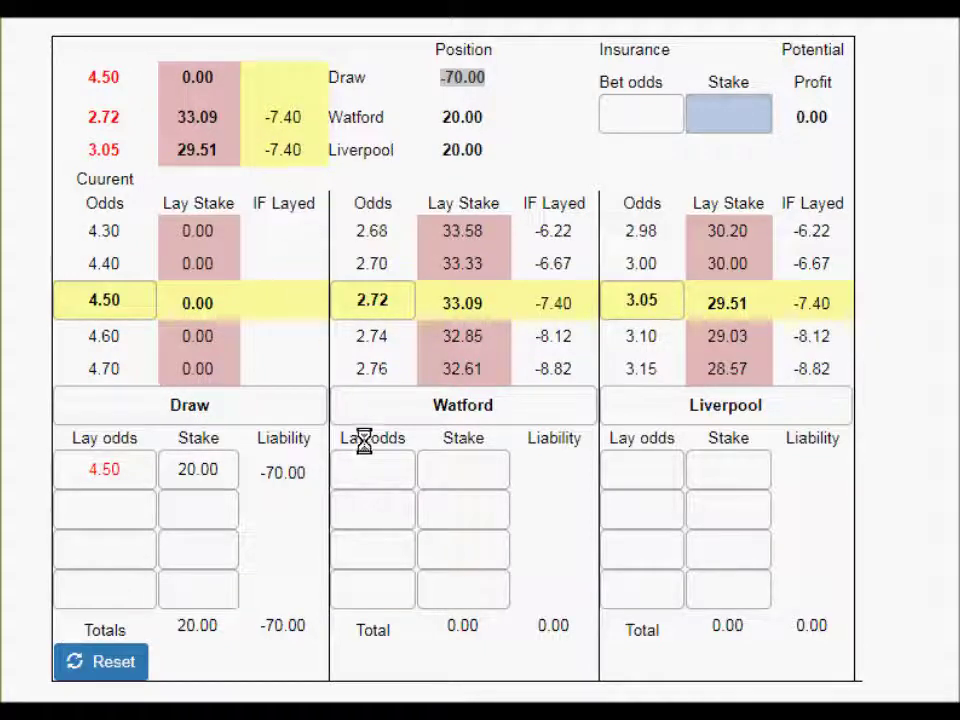
Step: Enter a Watford lay at odds 2.72 with a stake of 30
left_click(400, 477)
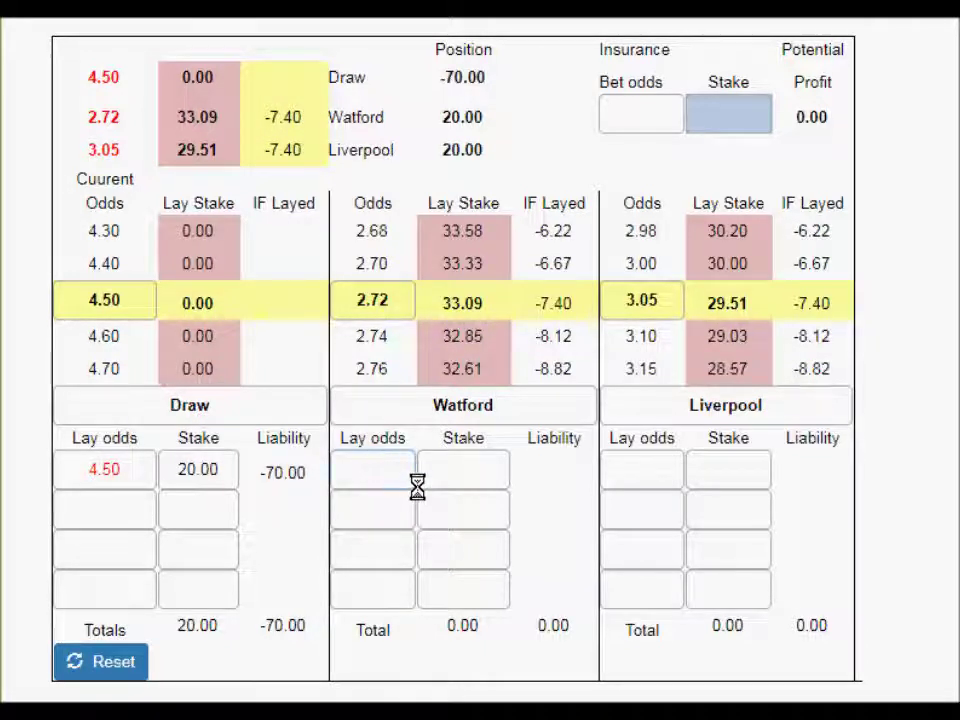
type("2.72")
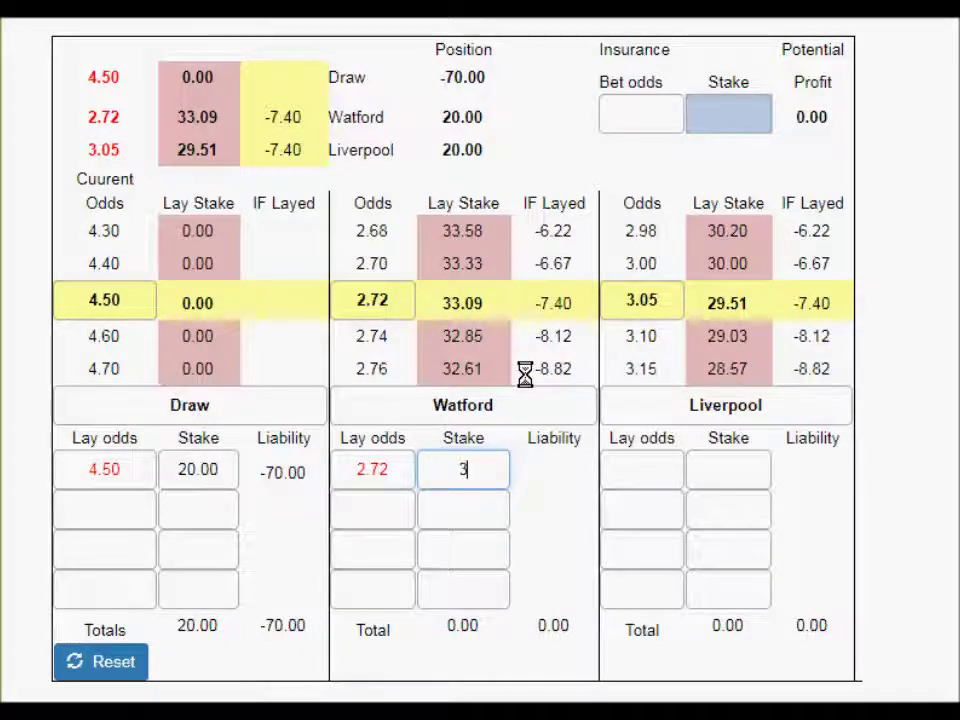
key("Tab")
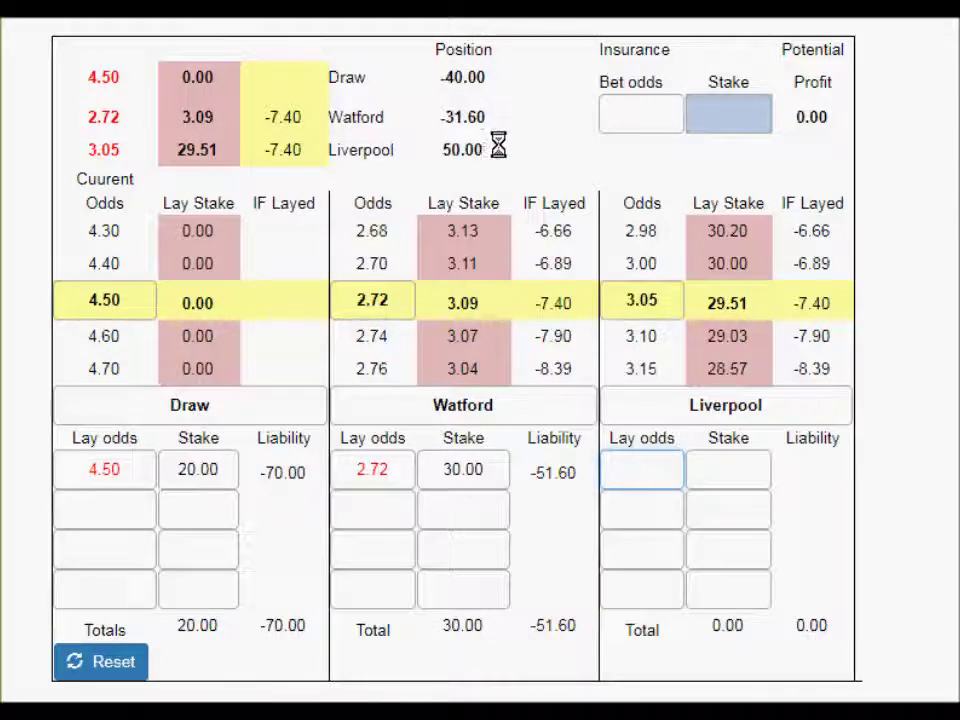
Step: Change the Watford lay stake to 20, then reopen the stake for a new value
left_click(494, 470)
key("BackSpace")
key("BackSpace")
key("BackSpace")
key("BackSpace")
key("BackSpace")
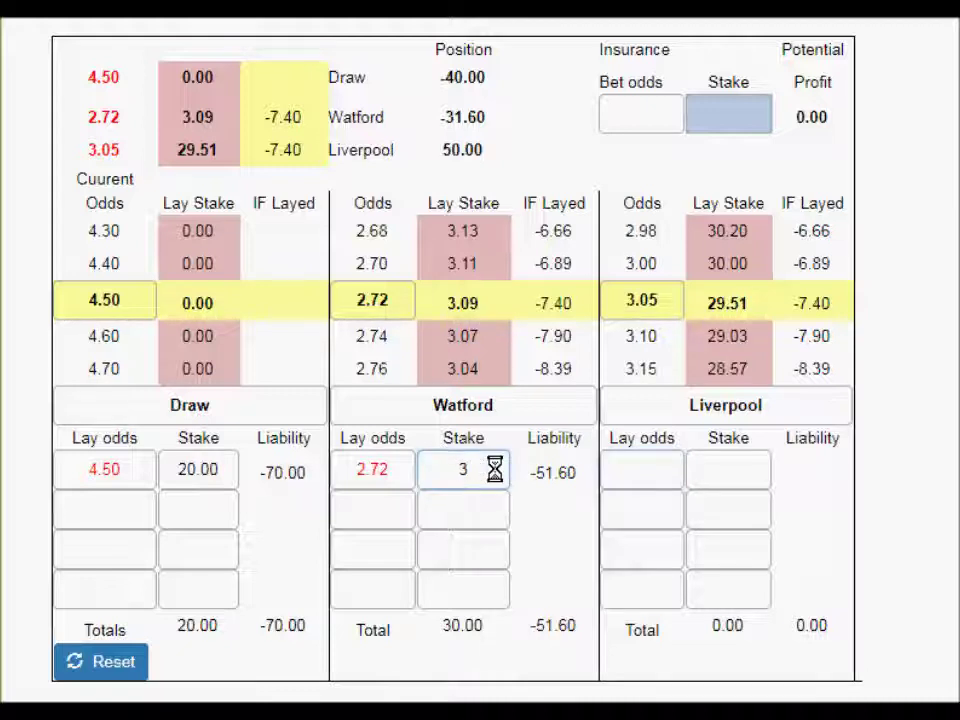
type("20")
key("Tab")
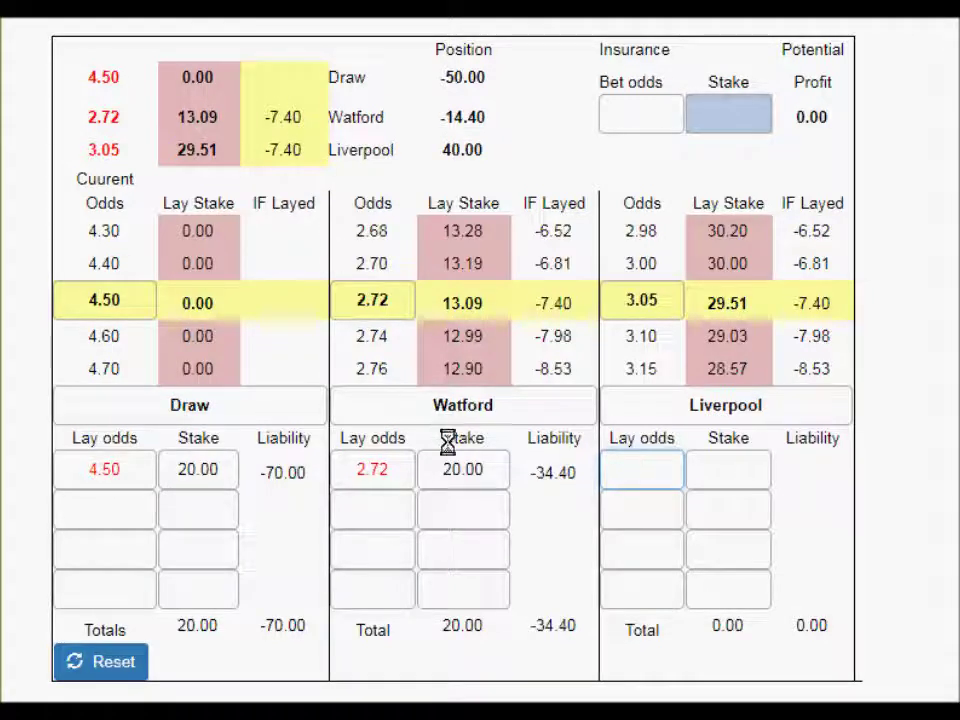
left_click(480, 478)
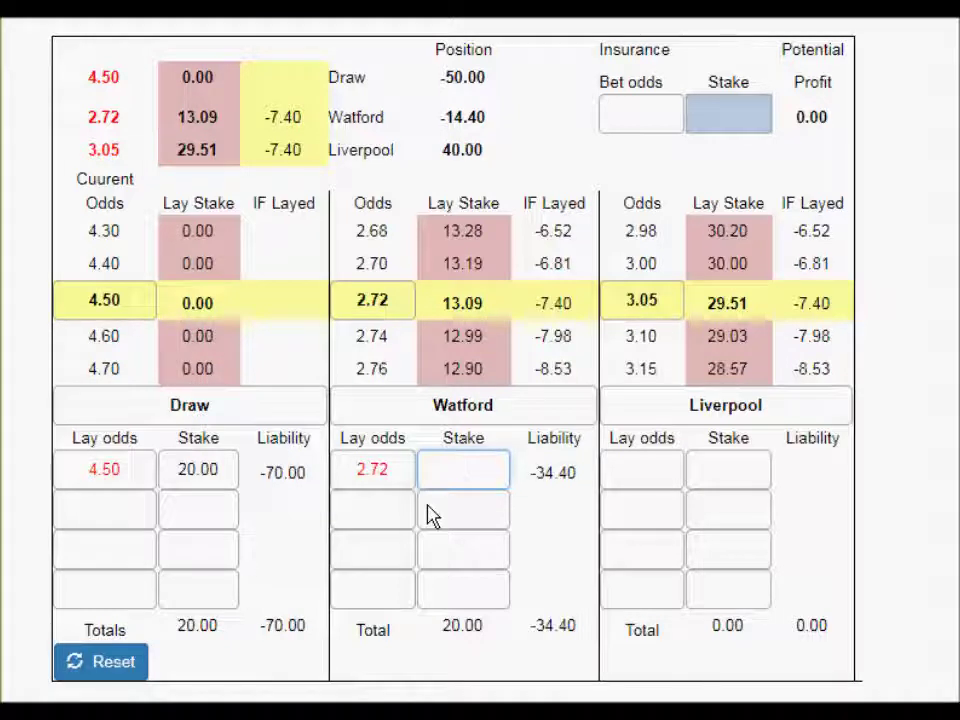
Step: Enter 11.63 as the Watford lay stake, bringing Watford's position to 0.00
type("11.63")
key("Tab")
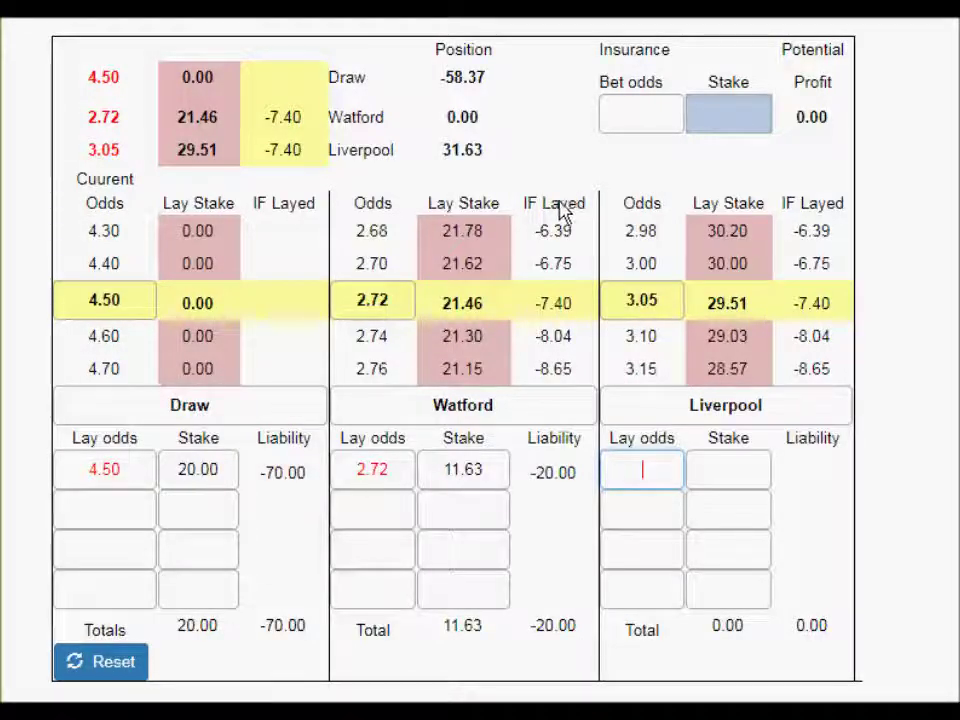
Step: Update the current odds to Watford 7.40 and Liverpool 1.76
left_click(400, 310)
key("BackSpace")
type("7")
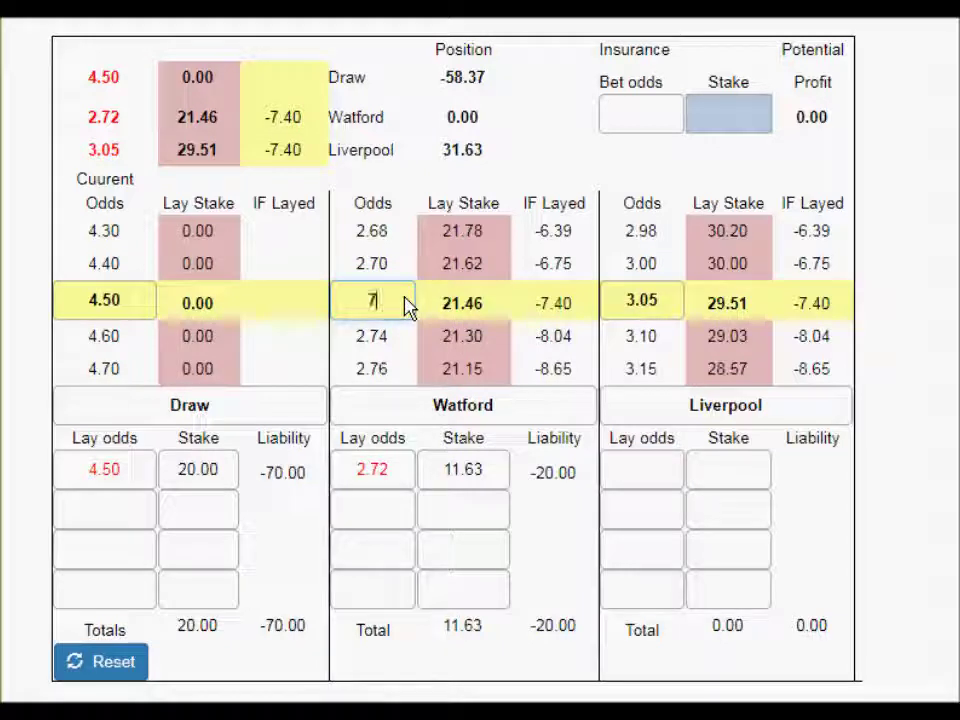
type(".4")
key("Tab")
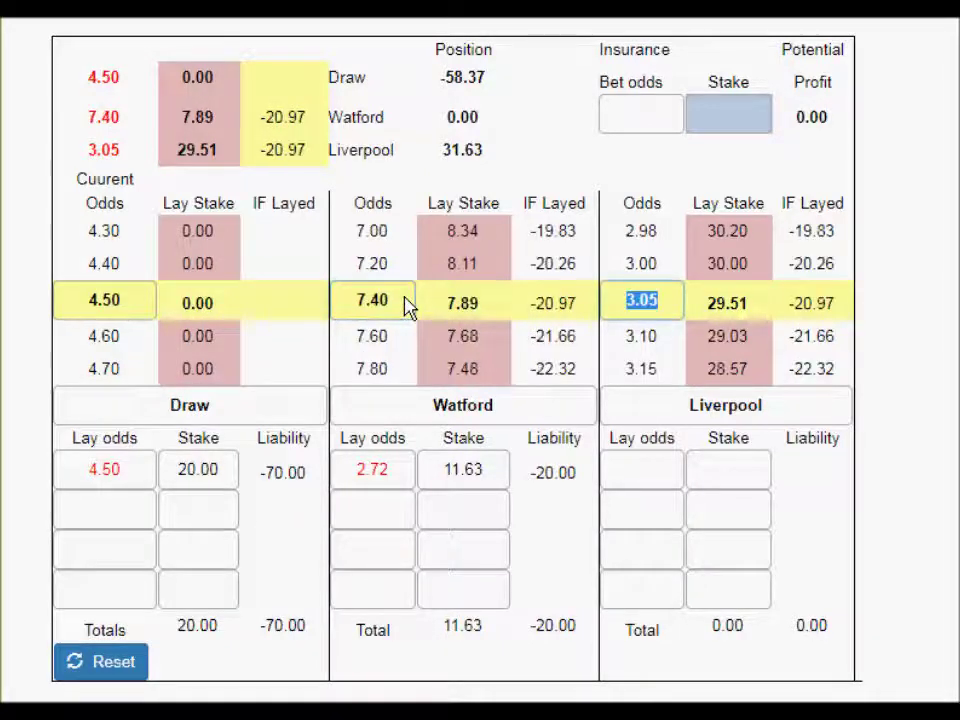
type("1.7")
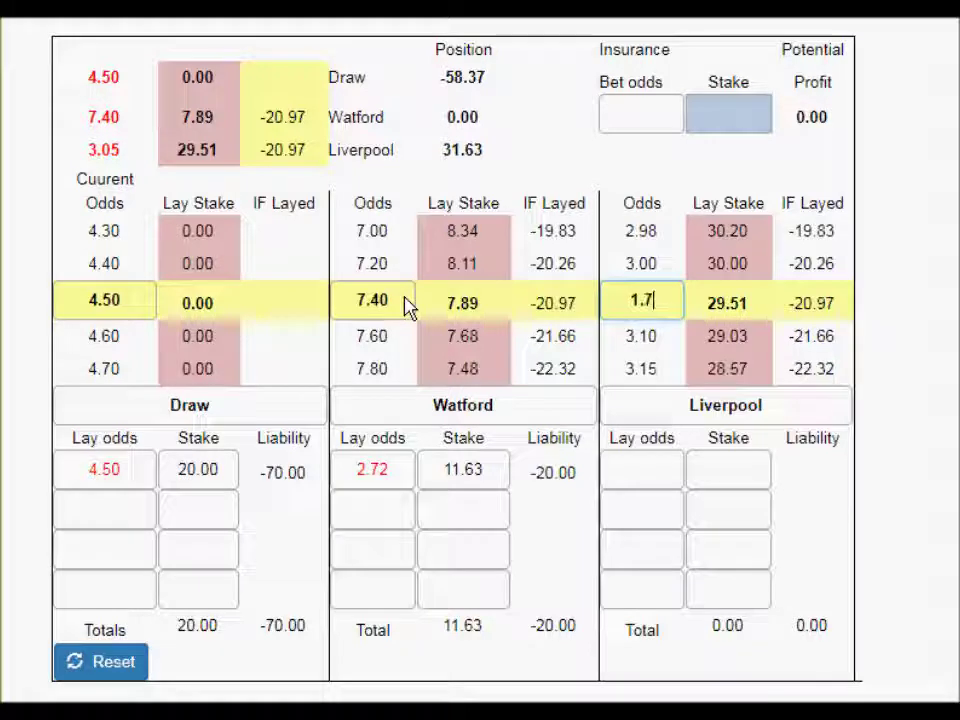
type("6")
key("Tab")
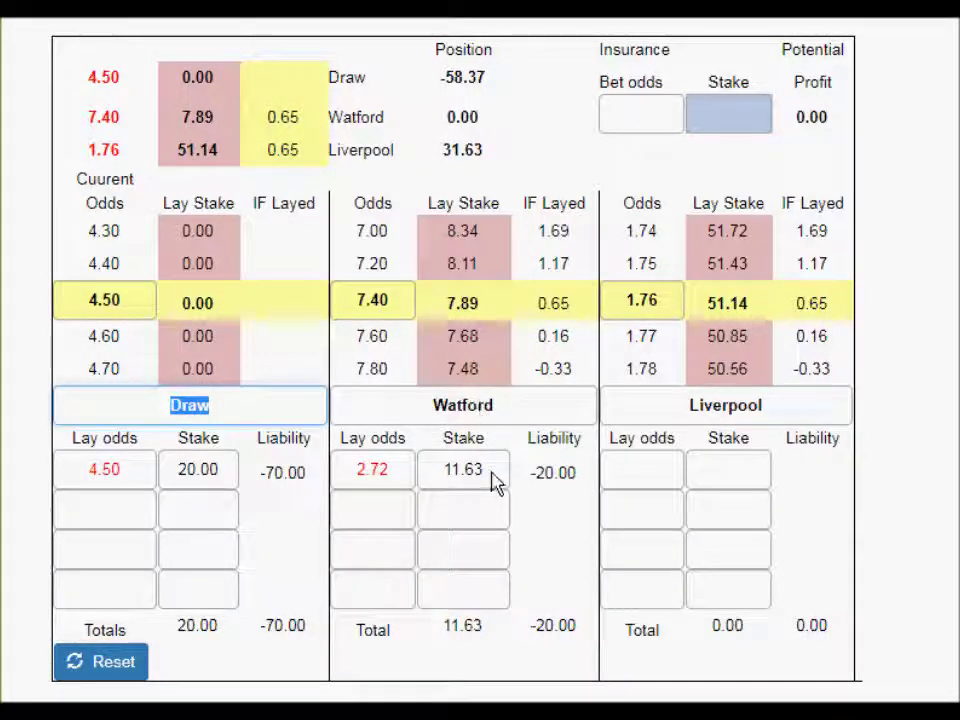
Step: Add a second Watford lay at odds 7.40 with a 7.89 stake
left_click(403, 520)
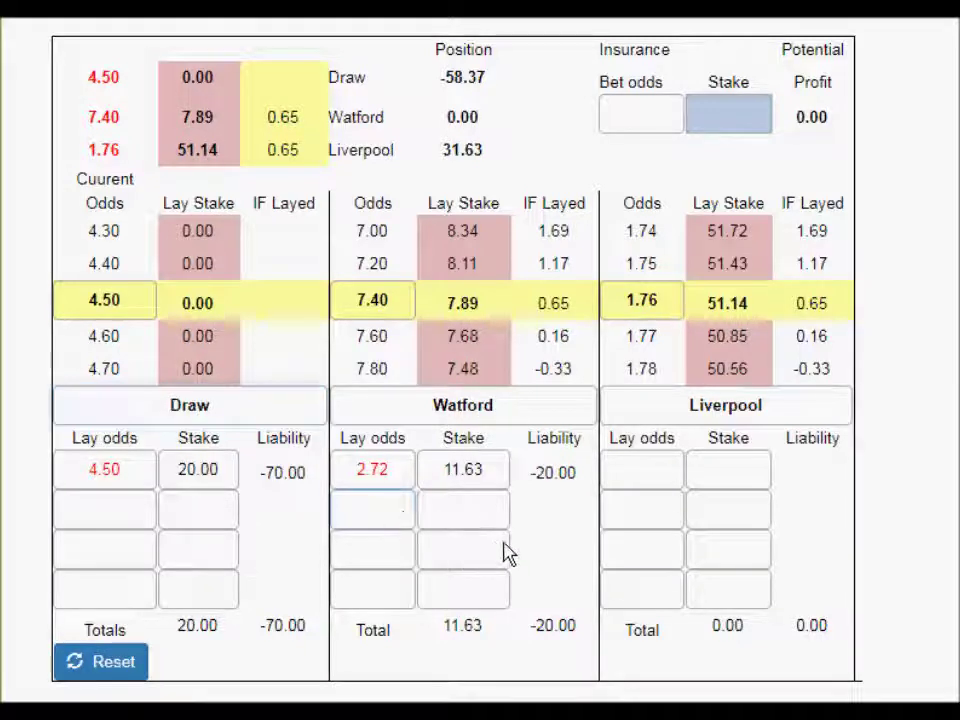
type("7.4")
key("Tab")
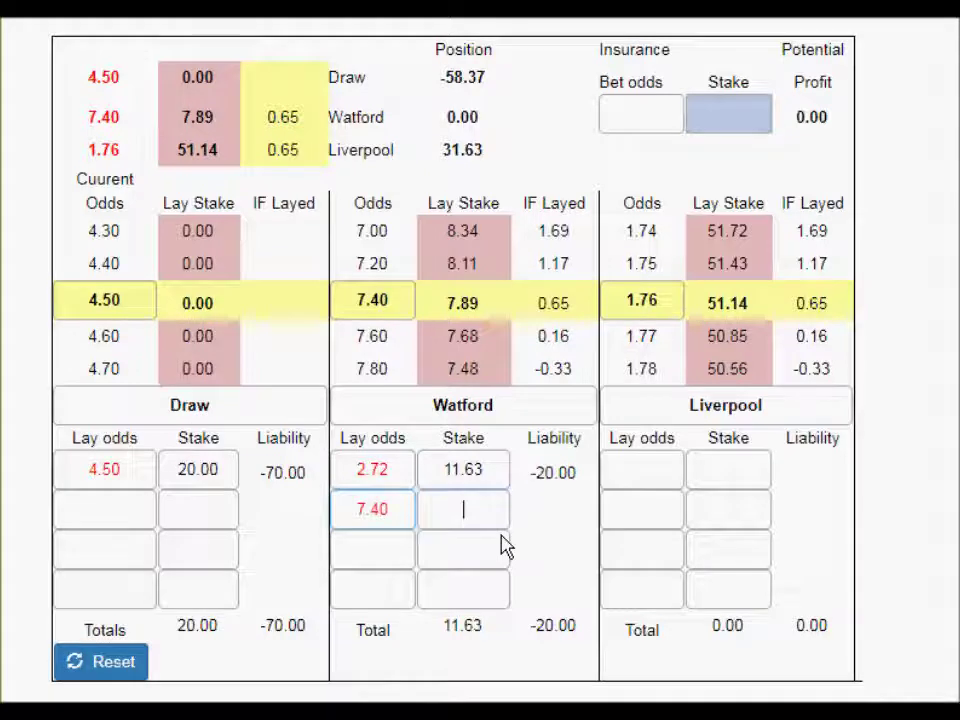
type("7.89")
key("Tab")
Step: Add a Liverpool lay at odds 1.76 with a 51.15 stake
key("Up")
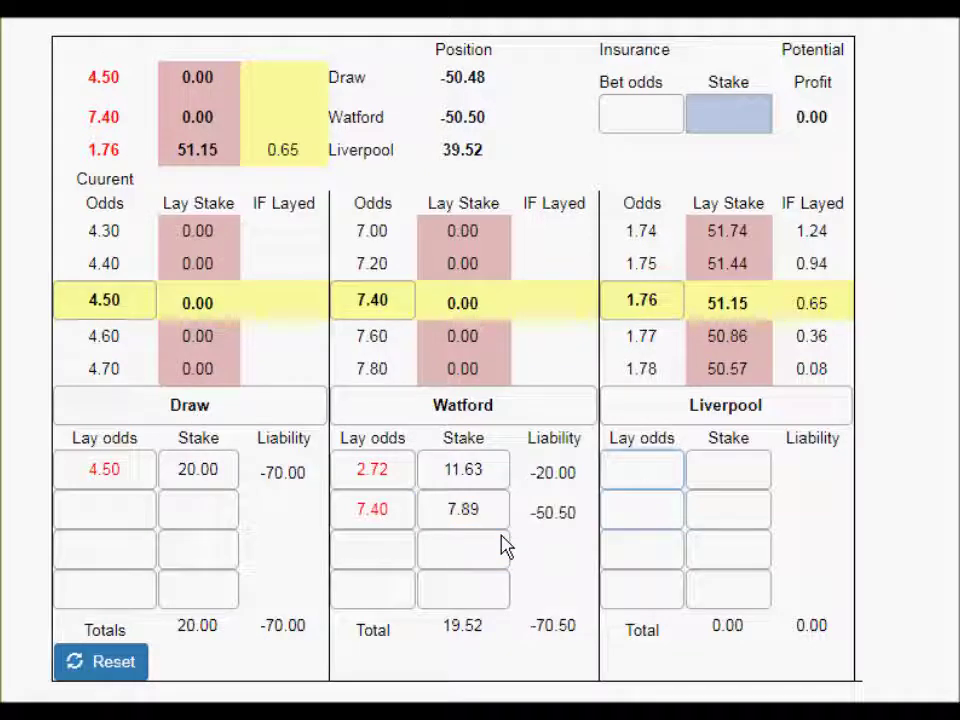
type("1.76")
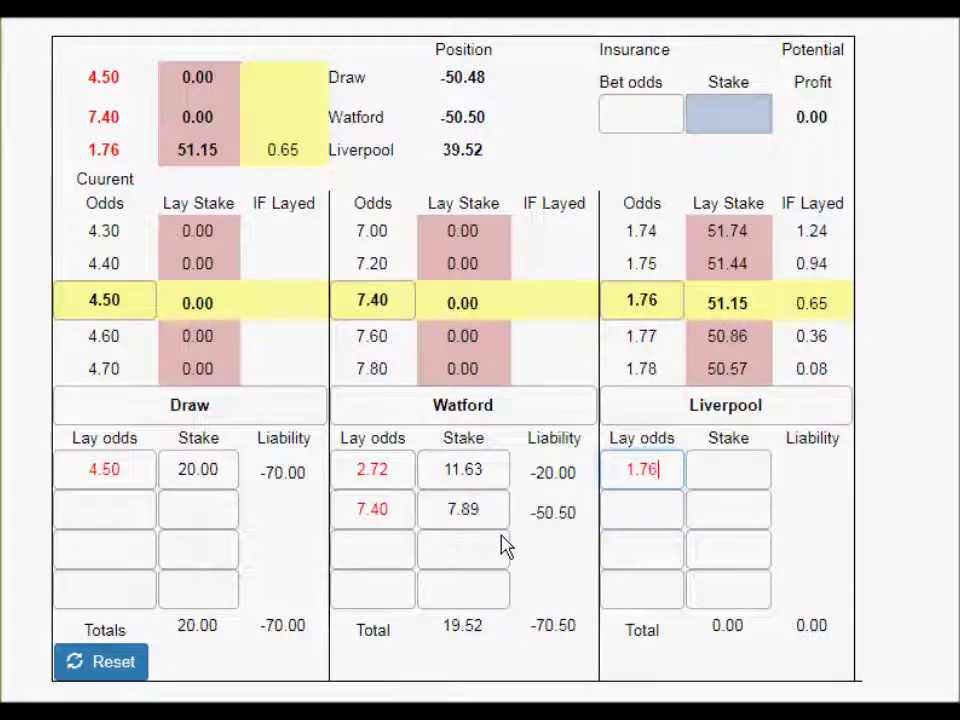
key("Tab")
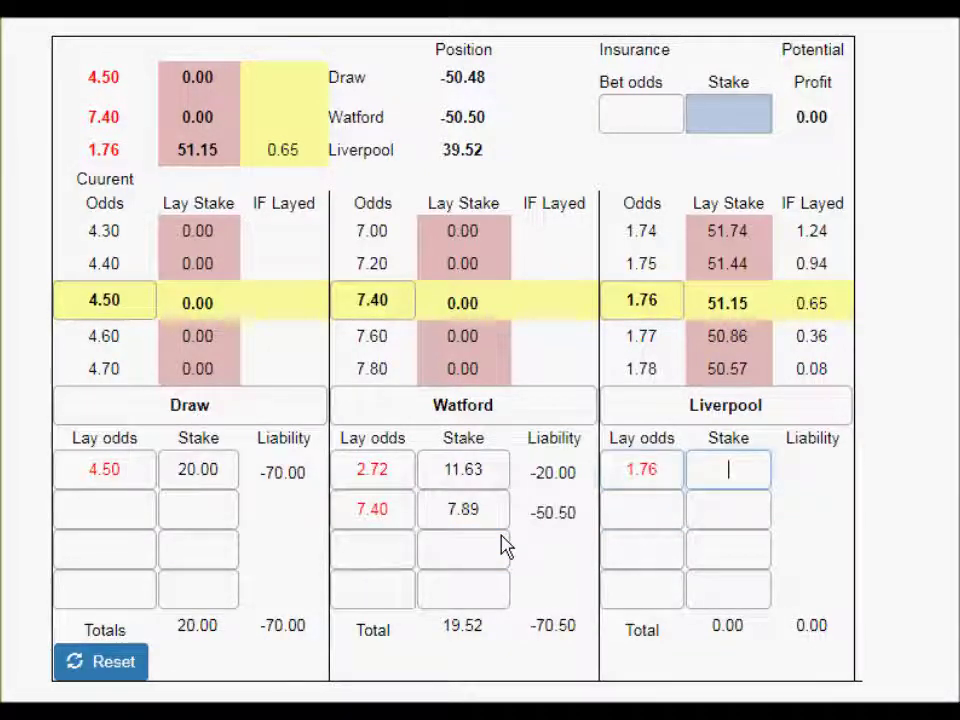
type("51.15")
key("Tab")
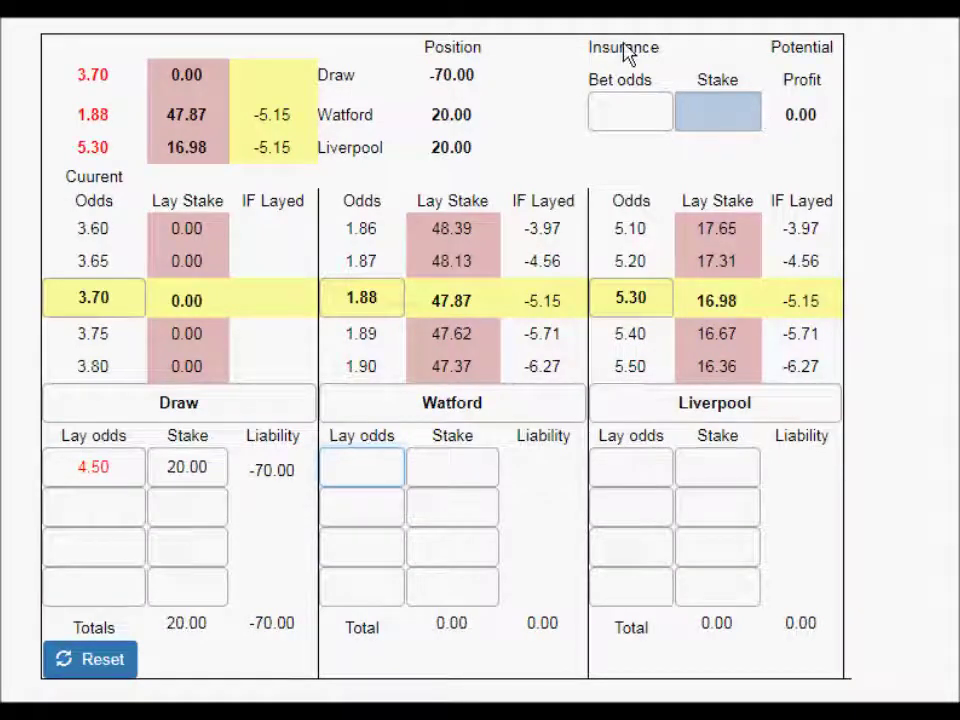
Step: Enter 11.00 as the insurance bet odds
left_click(628, 119)
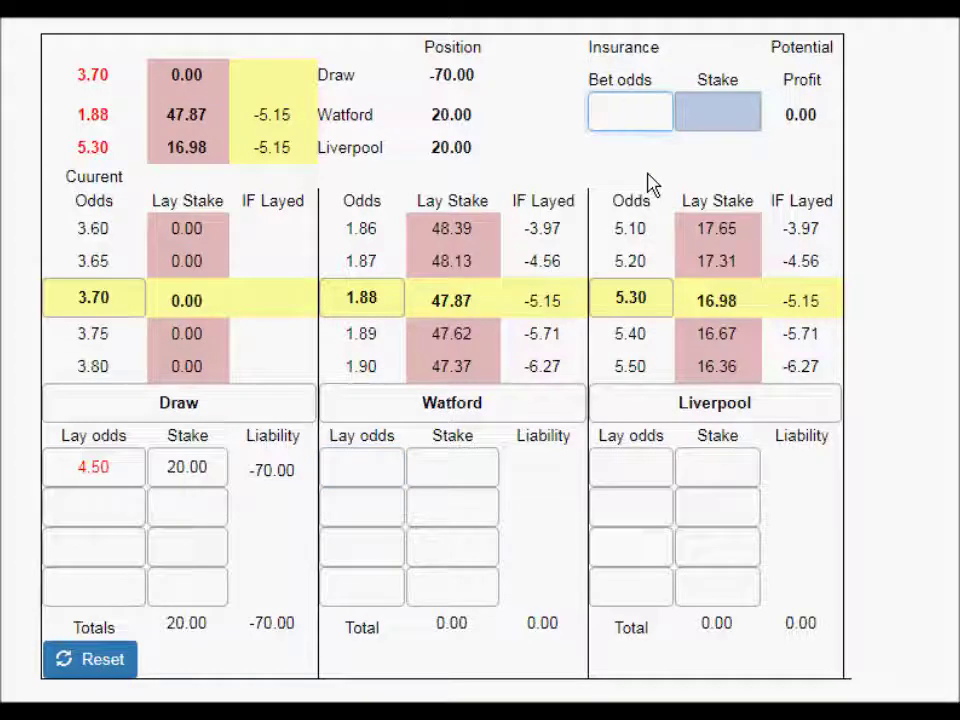
type("11")
key("Tab")
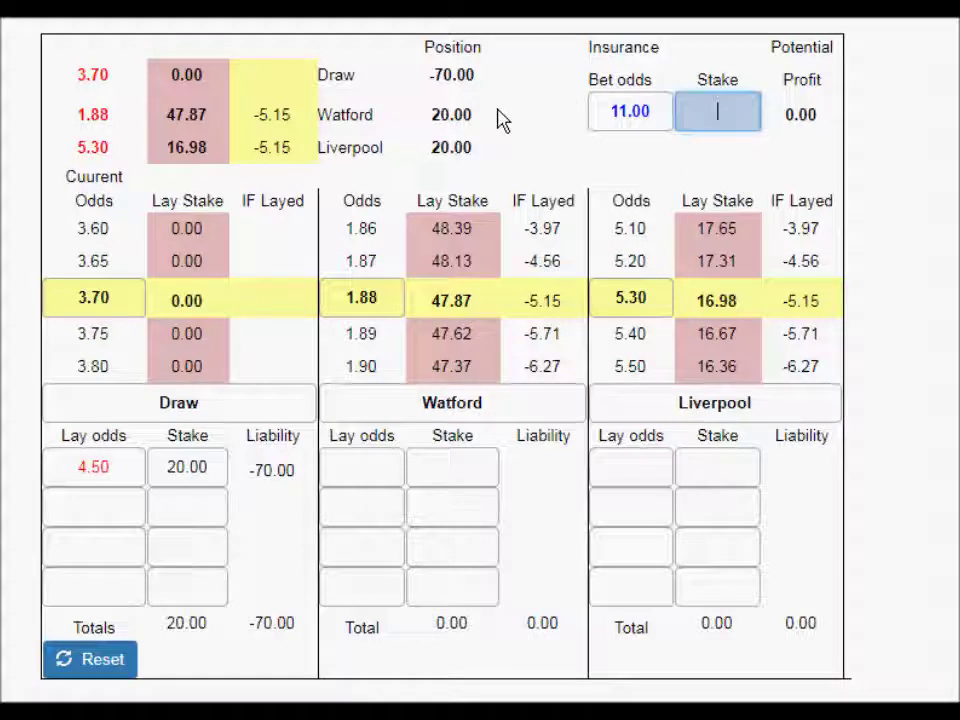
Step: Commit a 7.00 insurance stake, then switch to the insurance bets calculator page
key("Tab")
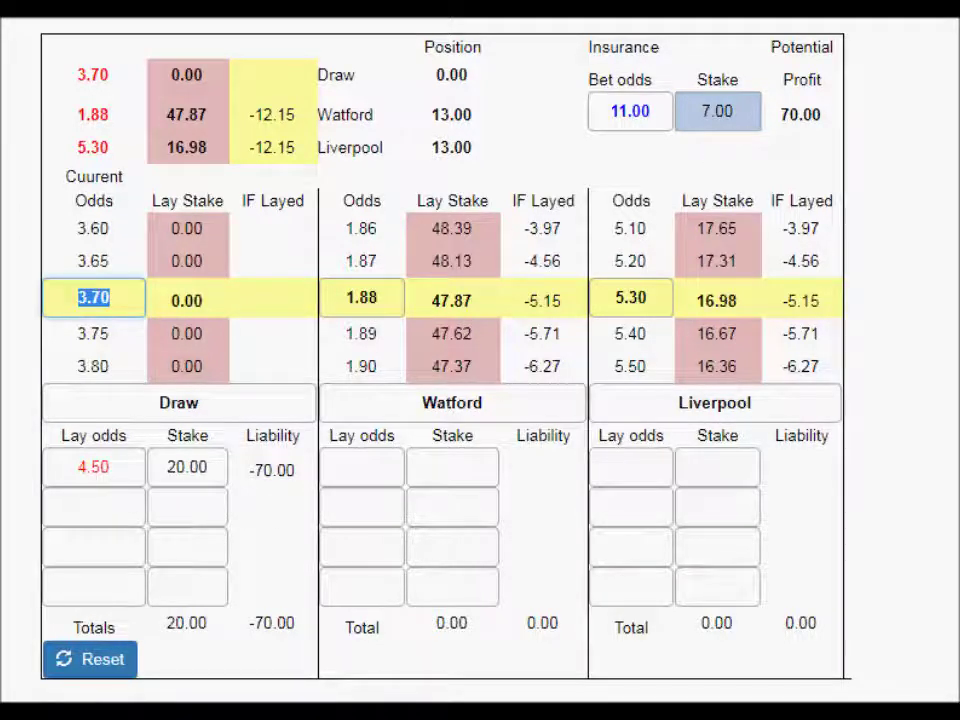
mouse_move(220, 712)
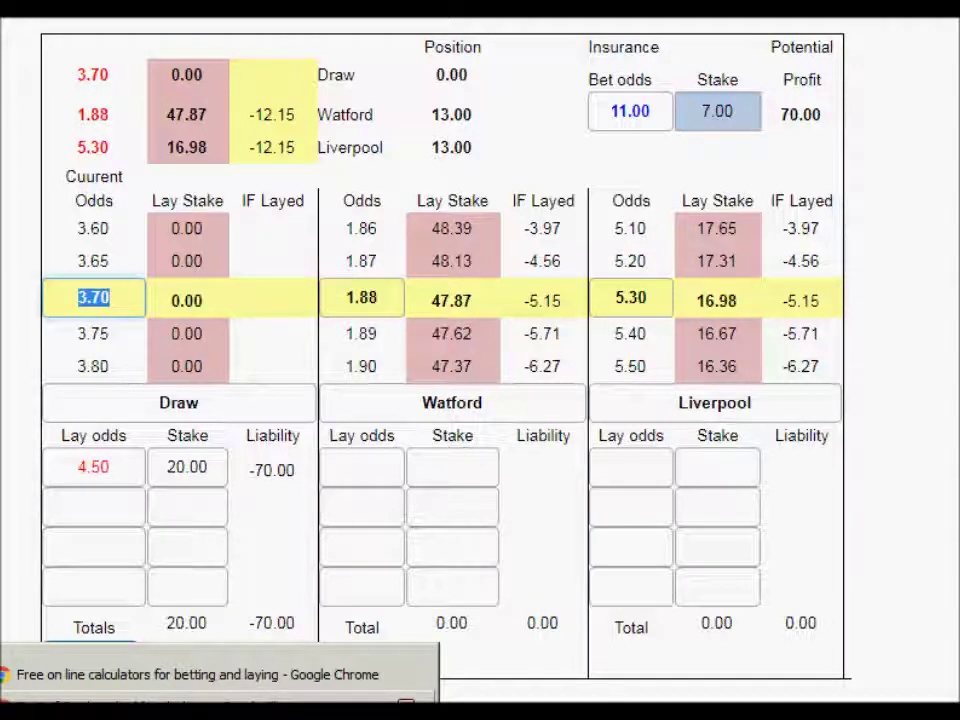
left_click(200, 674)
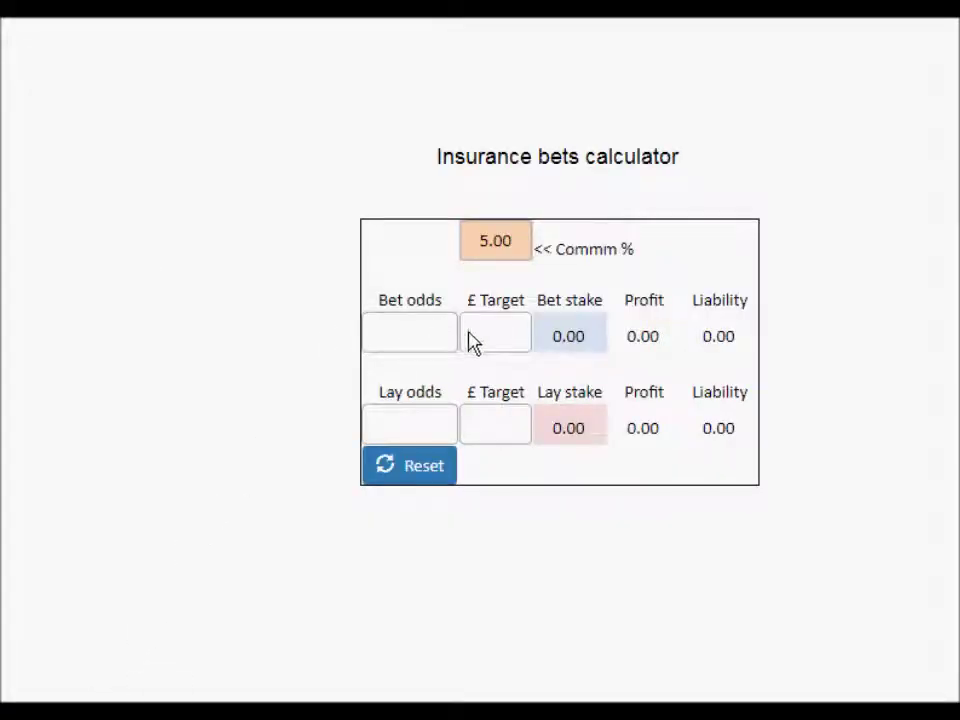
Step: Calculate the 7.37 stake for odds 11.00 and a £70 target, then return to the lay calculator
left_click(415, 336)
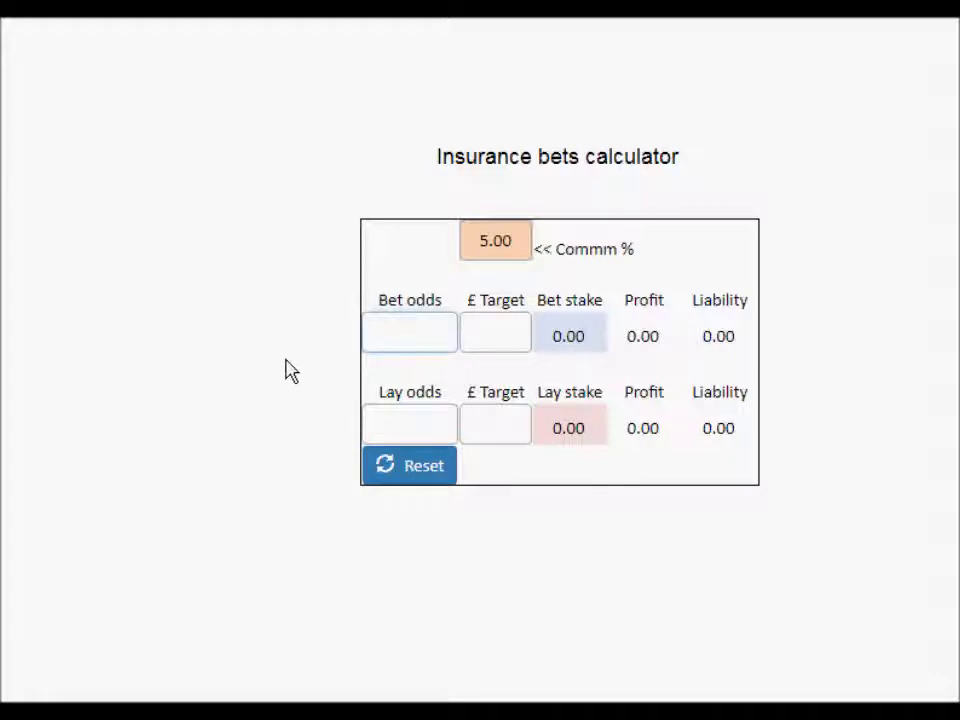
key("Tab")
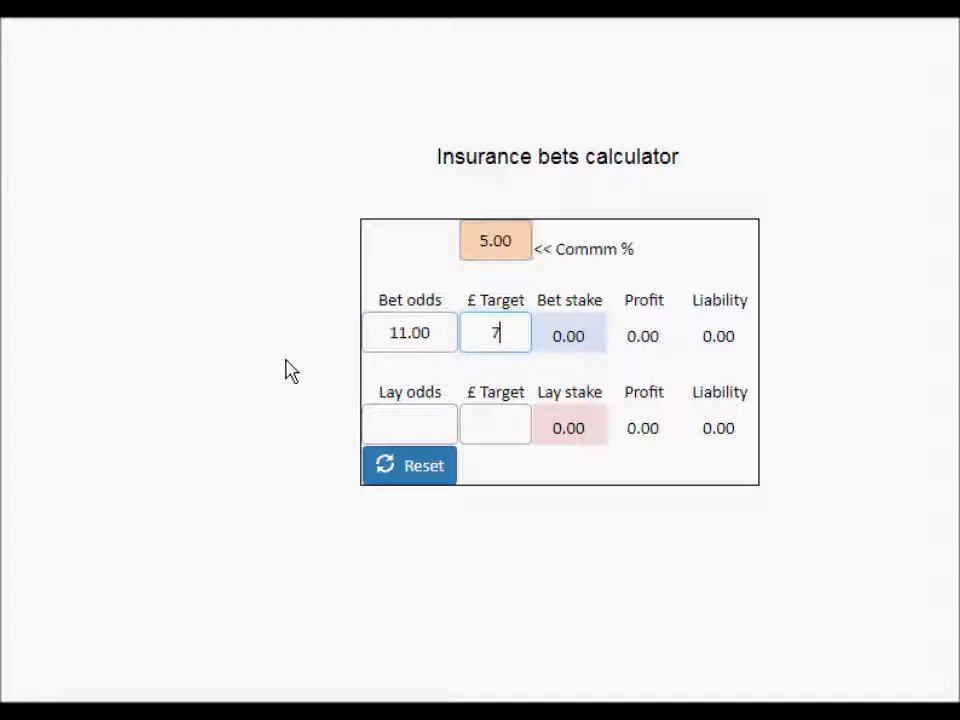
key("Tab")
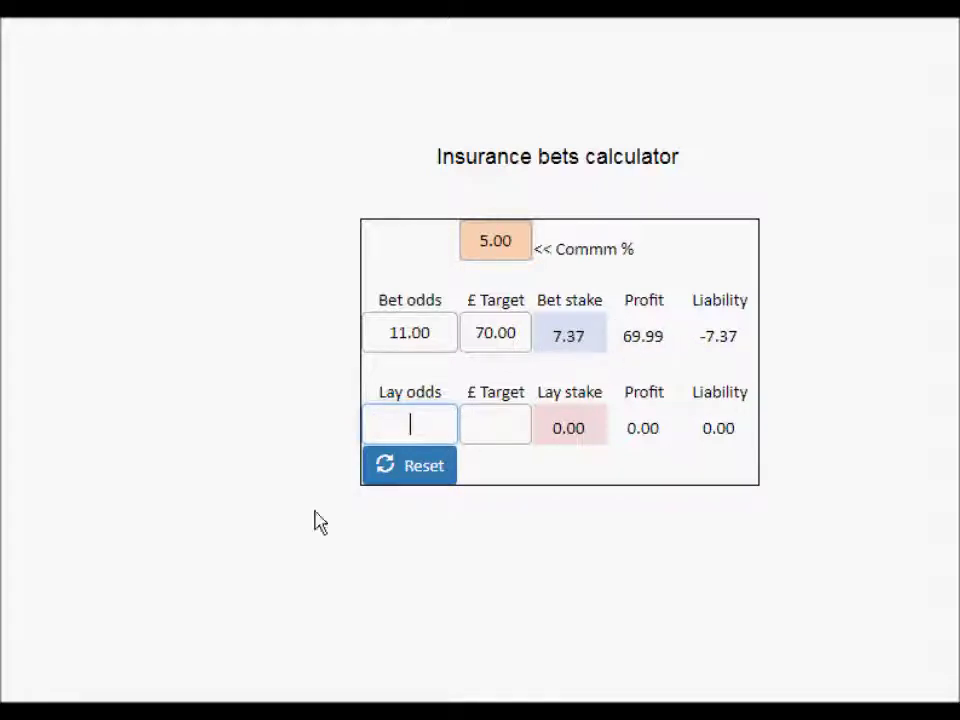
mouse_move(72, 695)
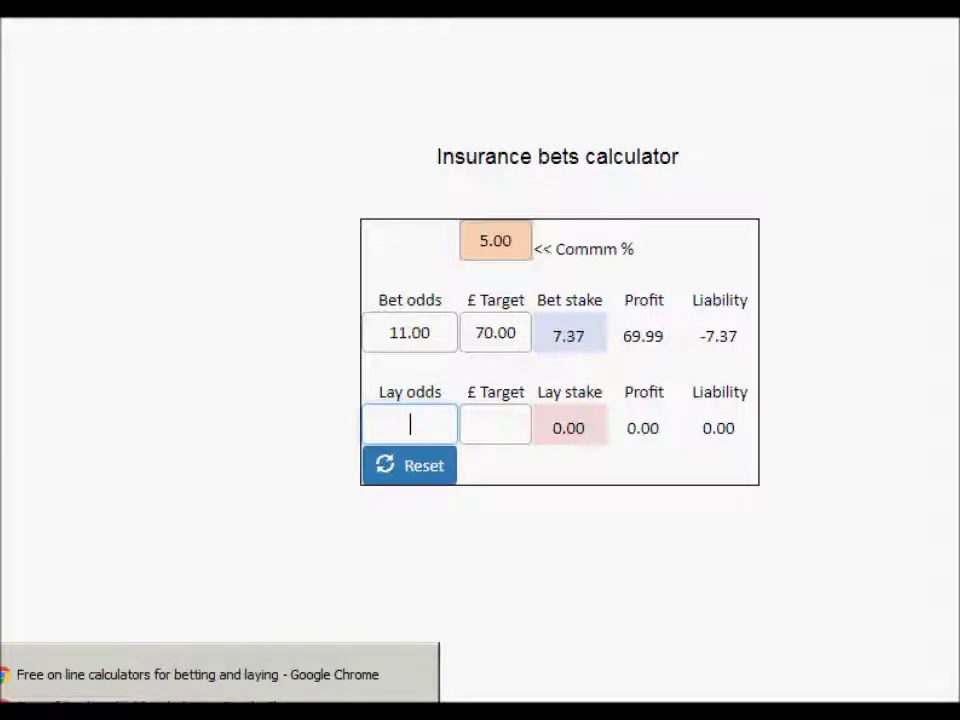
left_click(93, 684)
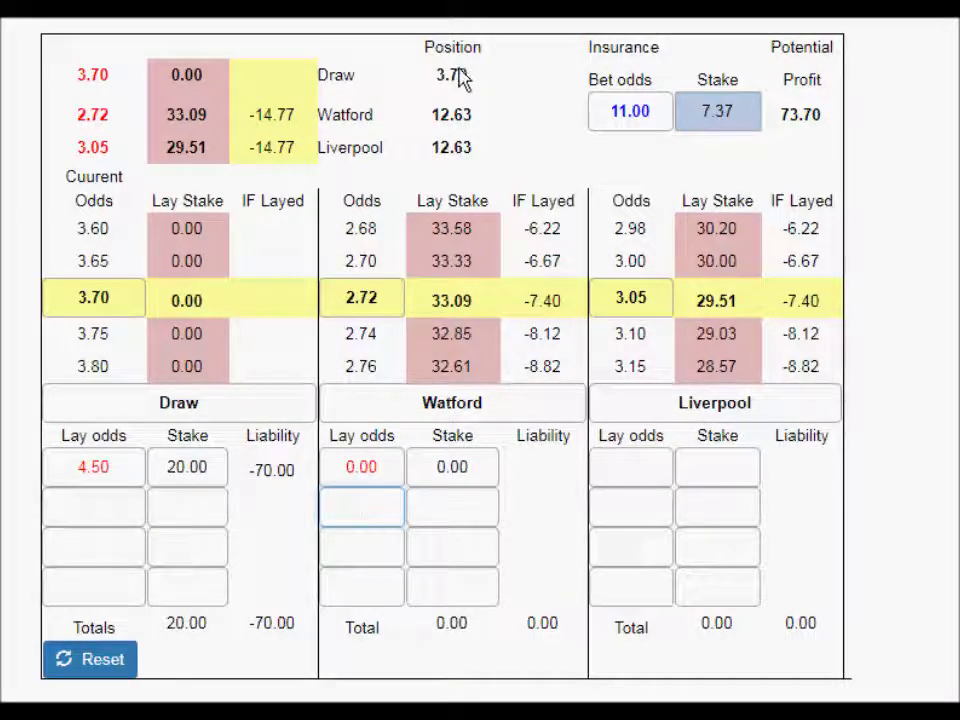
Step: Clear the insurance bet odds to 0.00 and keep its 7.37 stake, leaving Draw at -77.37
left_click(652, 116)
key("BackSpace")
key("BackSpace")
key("BackSpace")
key("BackSpace")
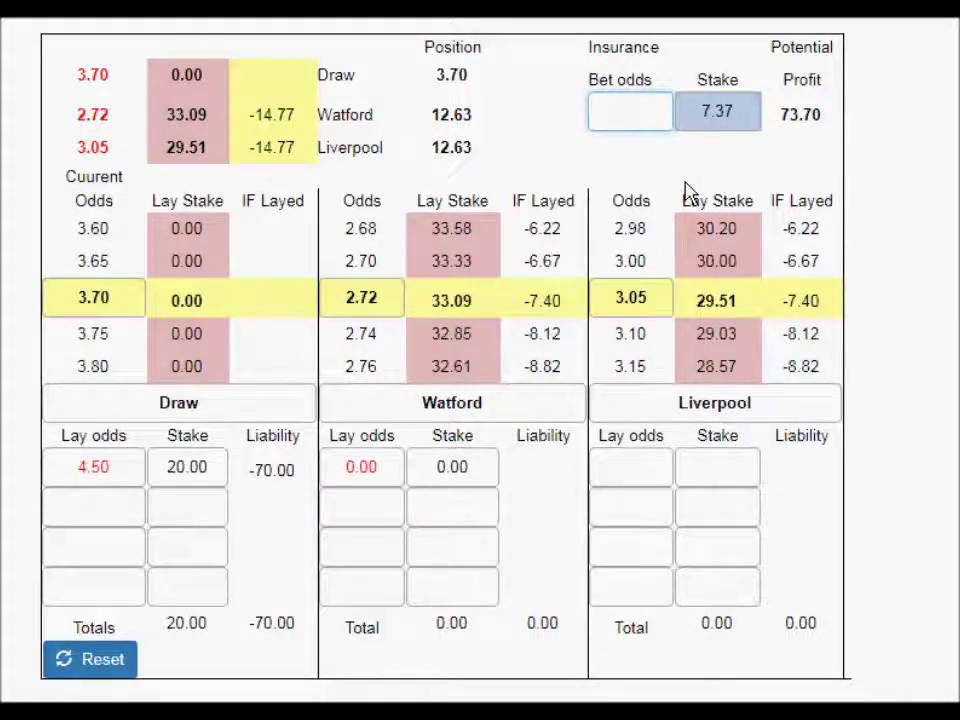
key("Tab")
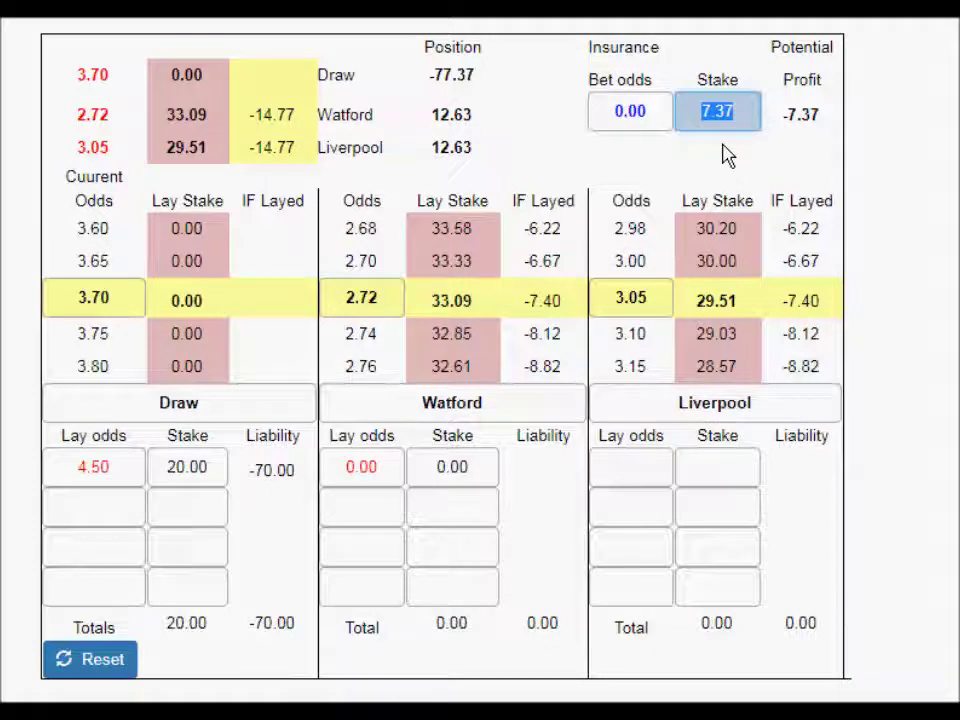
key("Tab")
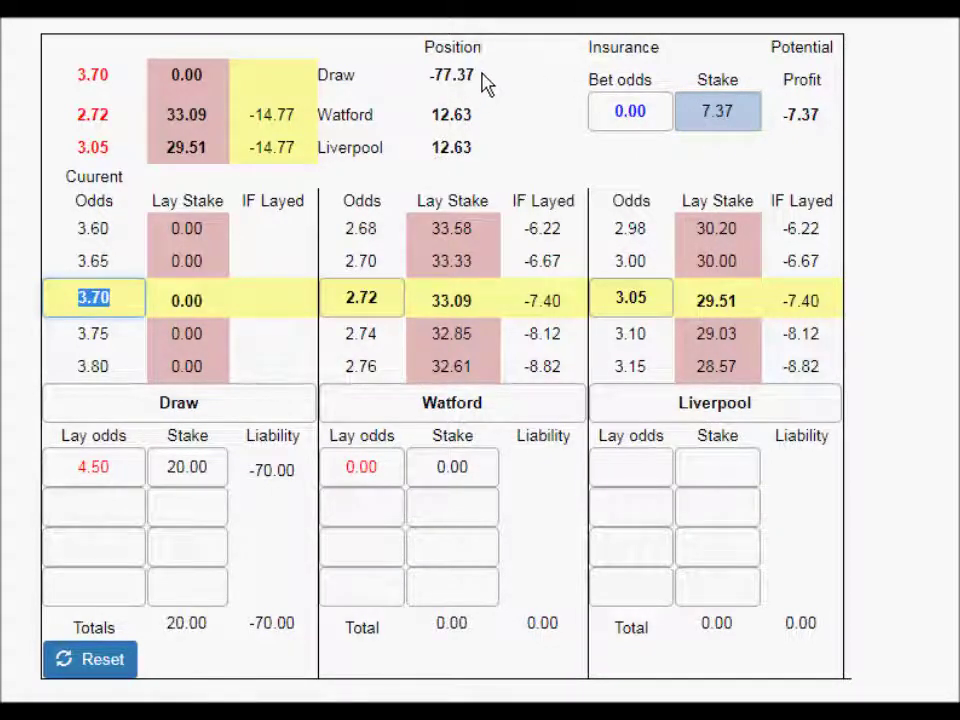
Step: Enter a Watford lay at odds 2.72 with a trial stake of 11.63
left_click(384, 478)
key("BackSpace")
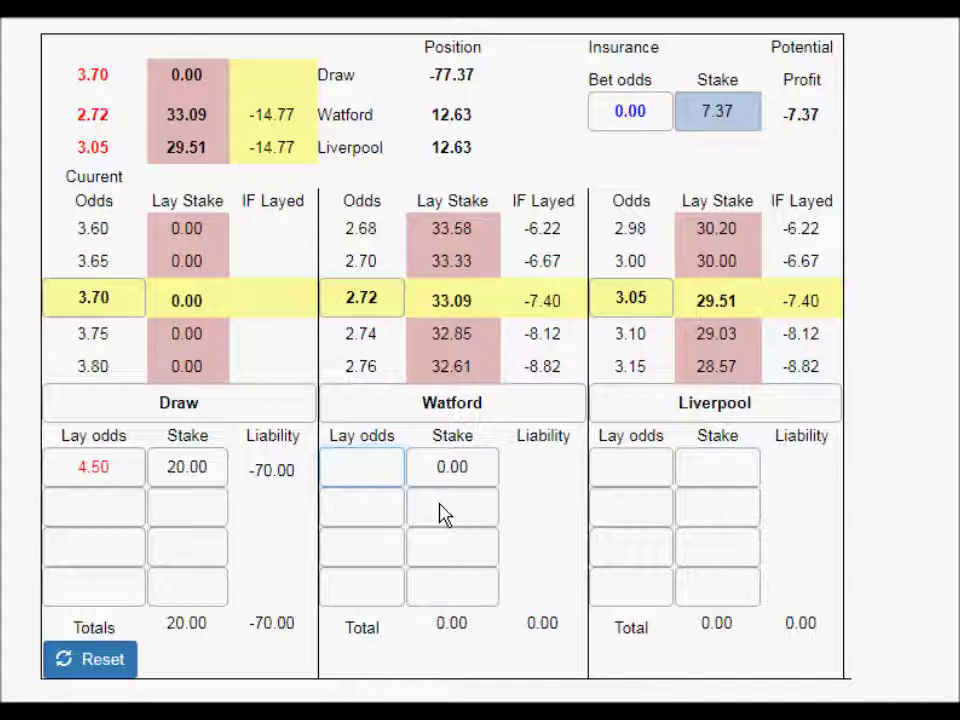
type("2.72")
key("Tab")
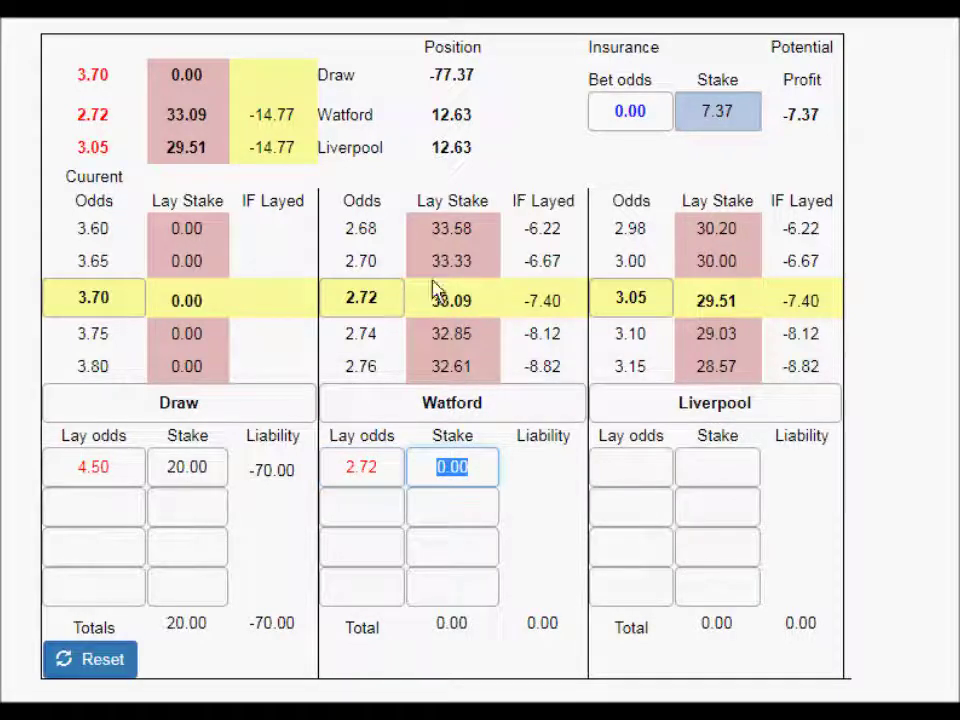
type("11.63")
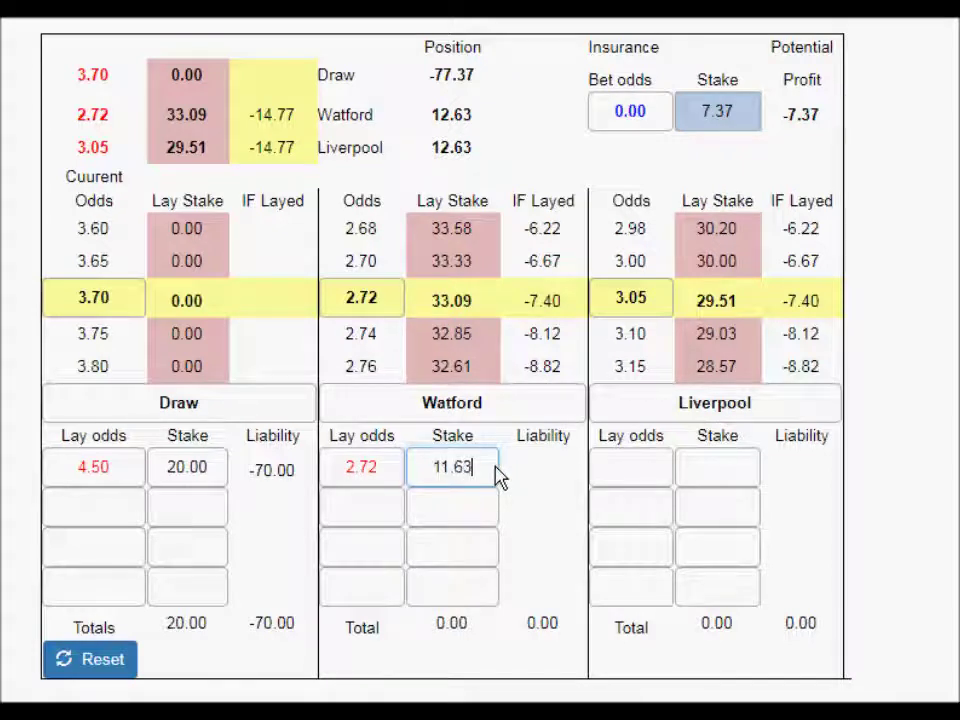
key("Tab")
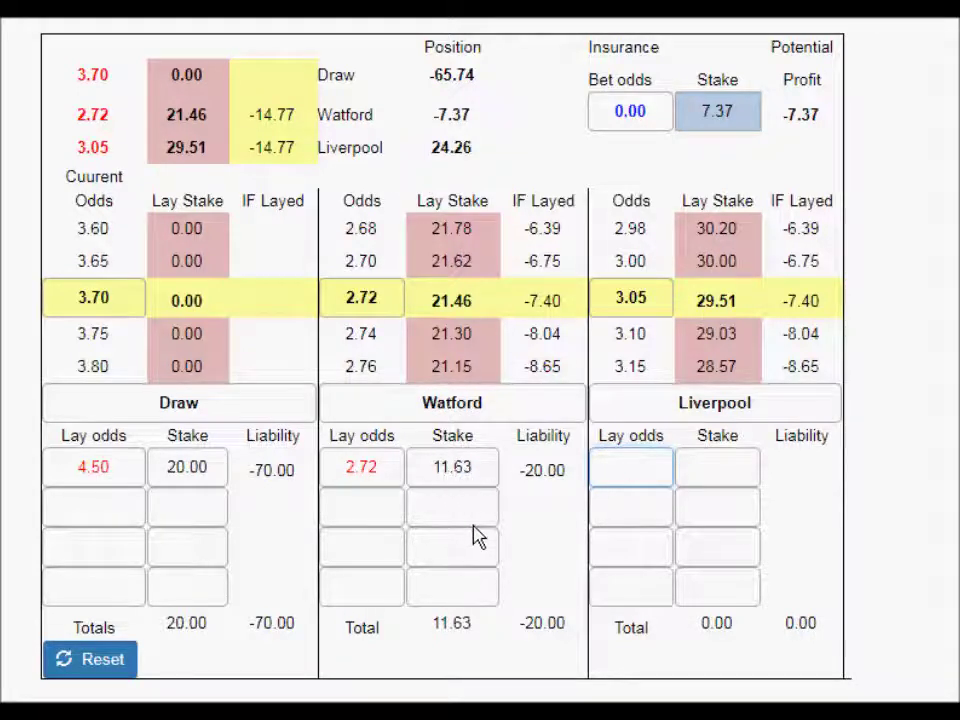
Step: Revise the Watford lay stake to 10, then settle on 8.00 for a -13.76 liability
left_click(478, 472)
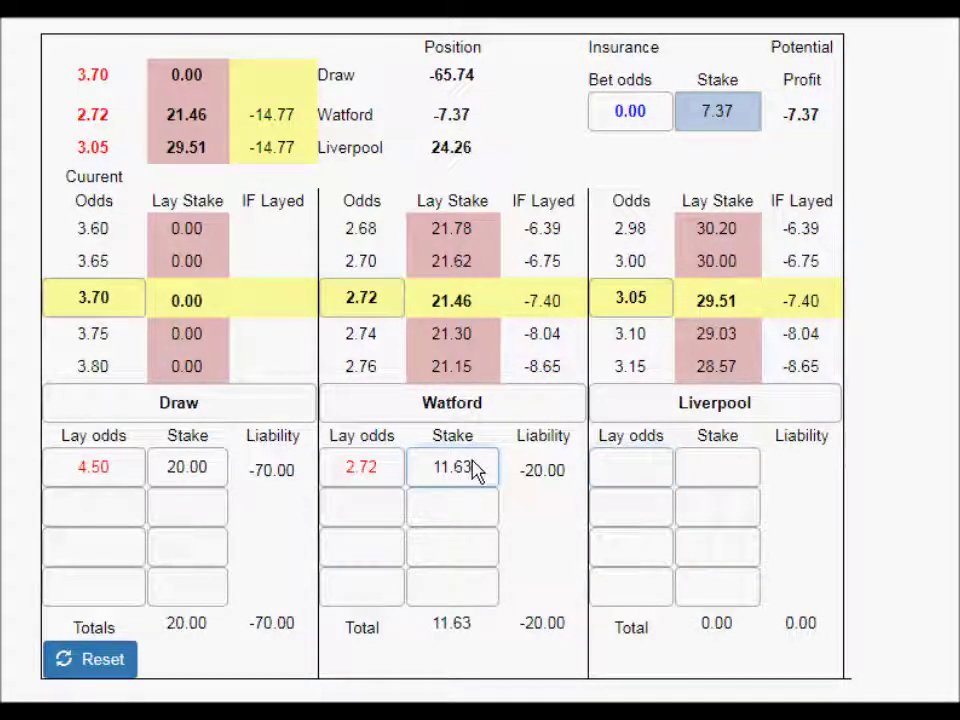
key("BackSpace")
key("BackSpace")
key("BackSpace")
type("10")
key("Tab")
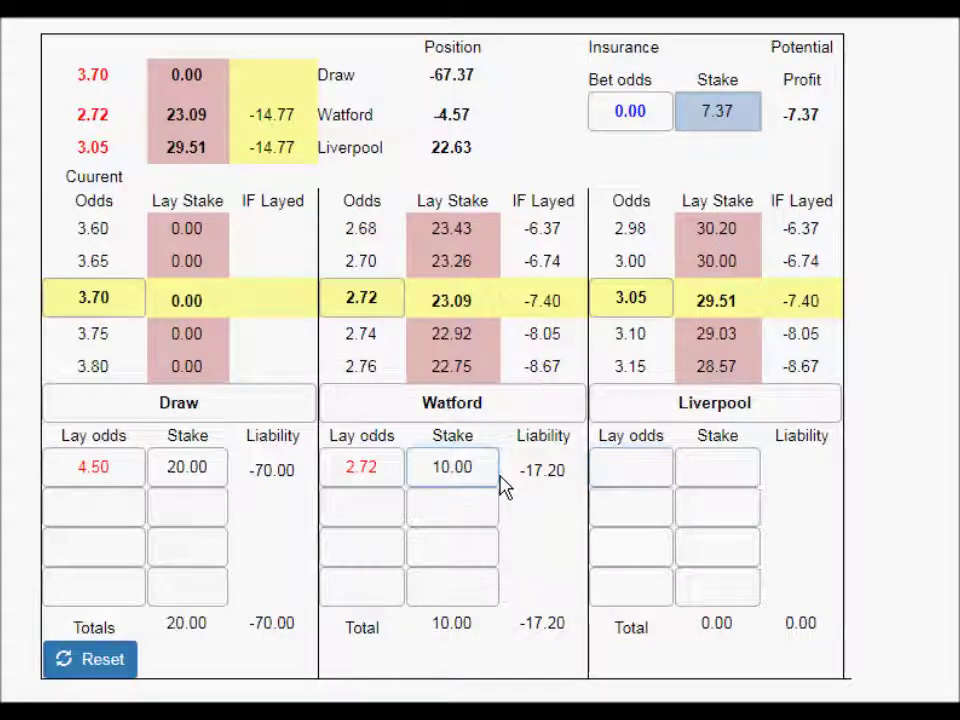
key("BackSpace")
key("BackSpace")
key("BackSpace")
key("BackSpace")
key("BackSpace")
type("8")
key("Tab")
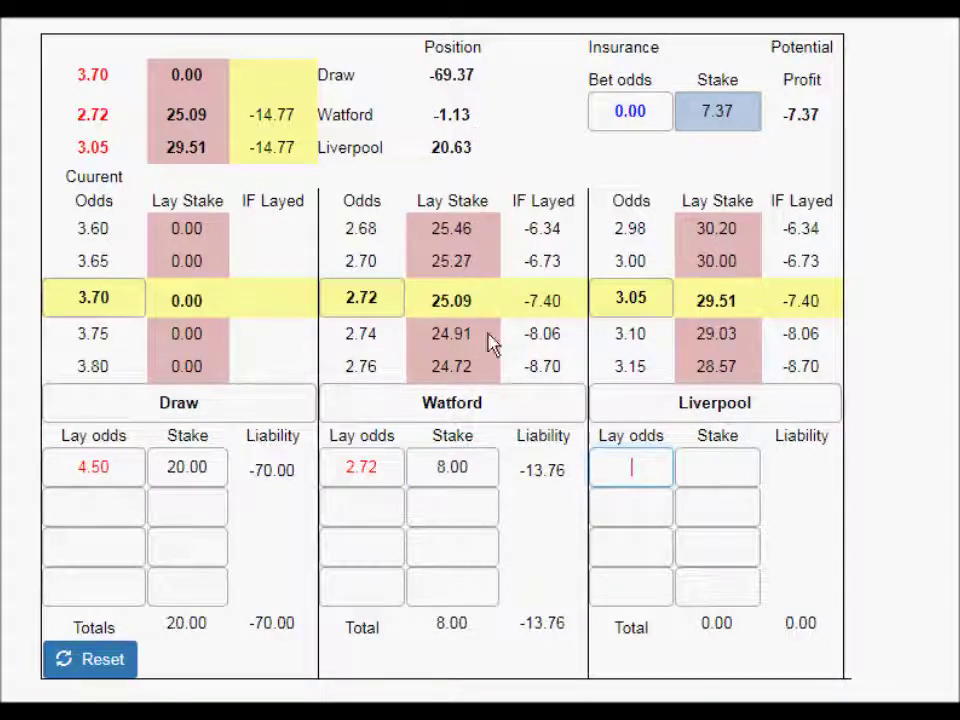
left_click(395, 305)
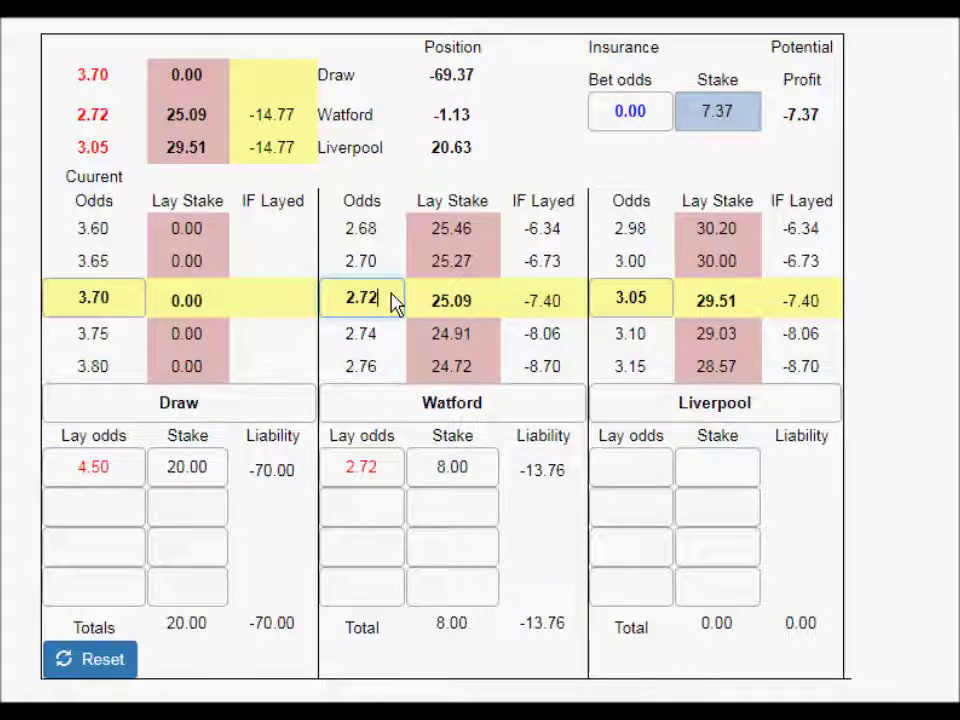
Step: Change Watford's current odds from 2.72 to 7.40 and Liverpool's to 1.76
key("BackSpace")
key("BackSpace")
key("BackSpace")
key("BackSpace")
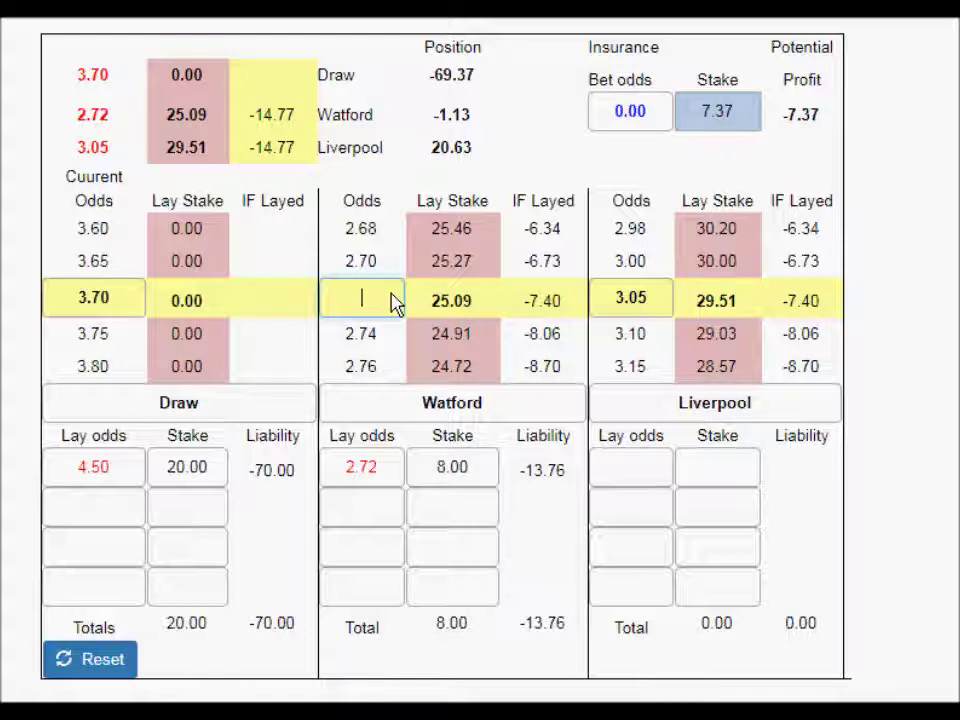
type("7.4")
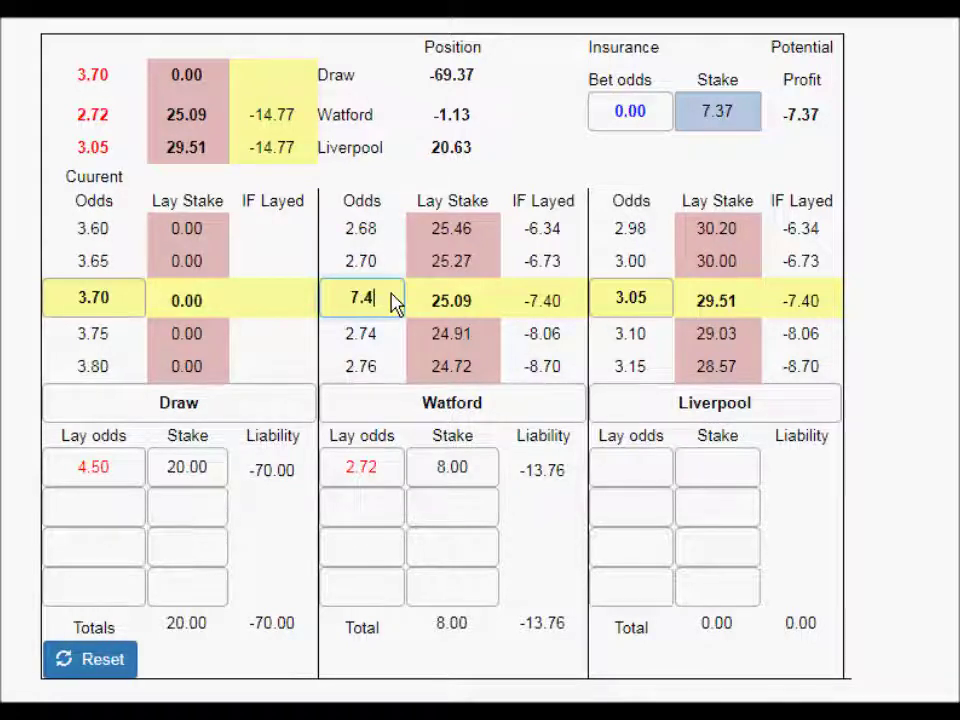
type("0")
key("Tab")
type("1.7")
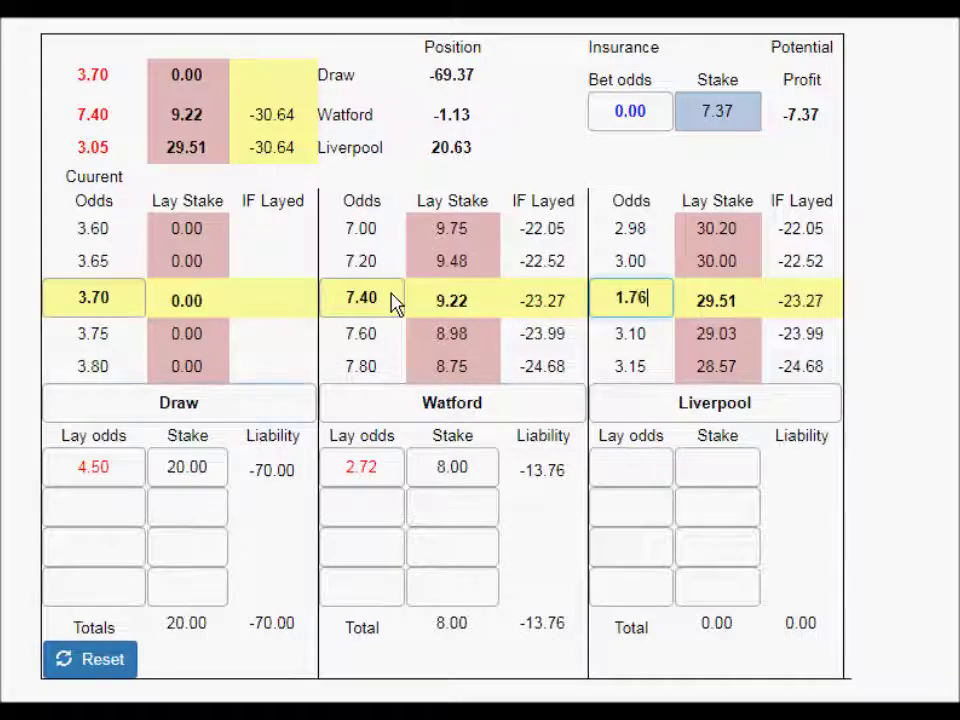
key("Tab")
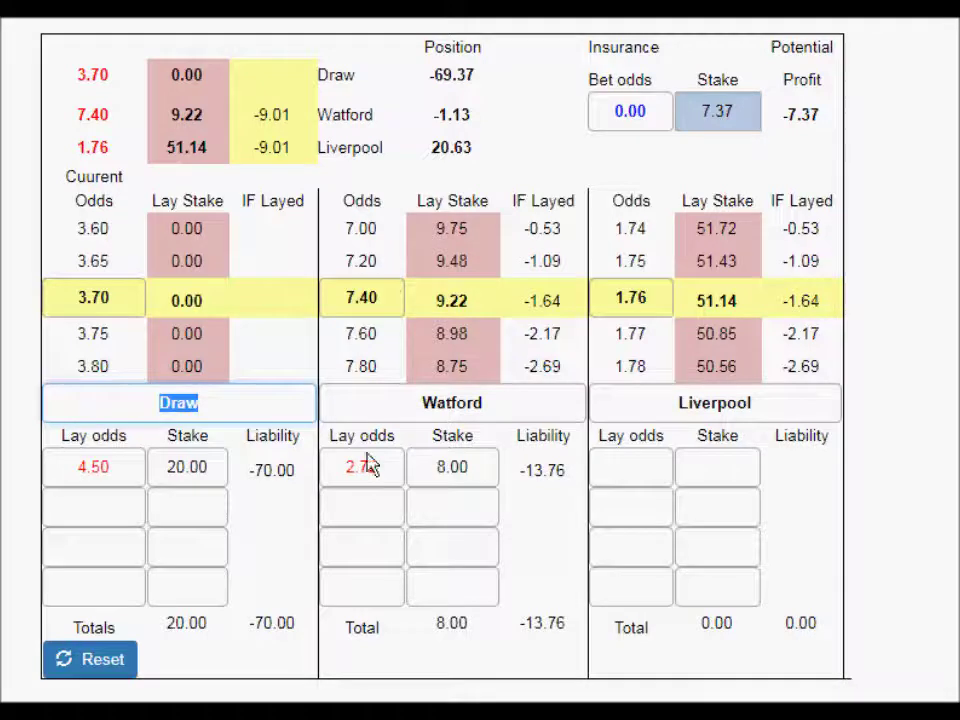
Step: Add a second Watford lay of 9.22 at 7.40 and a Liverpool lay of 51.14 at 1.76
left_click(372, 512)
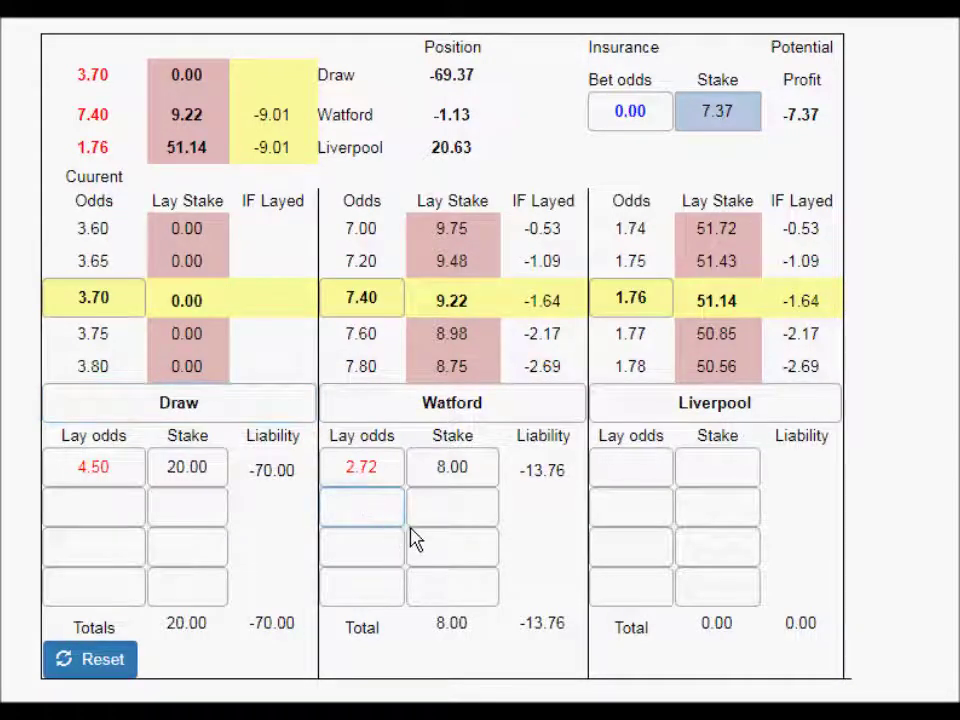
type("7")
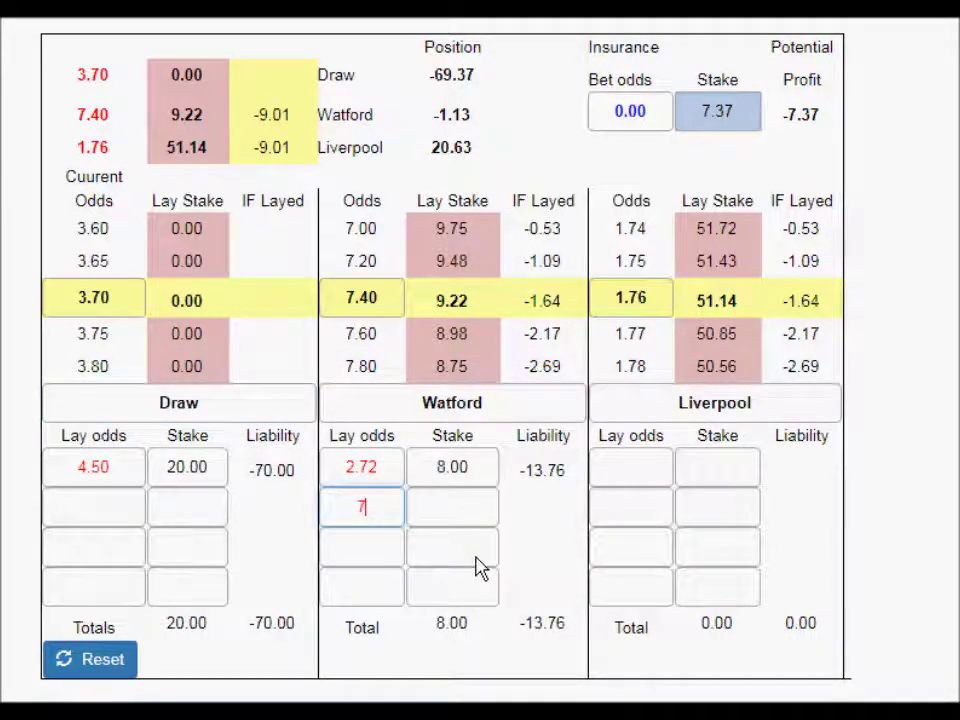
type(".4")
key("Tab")
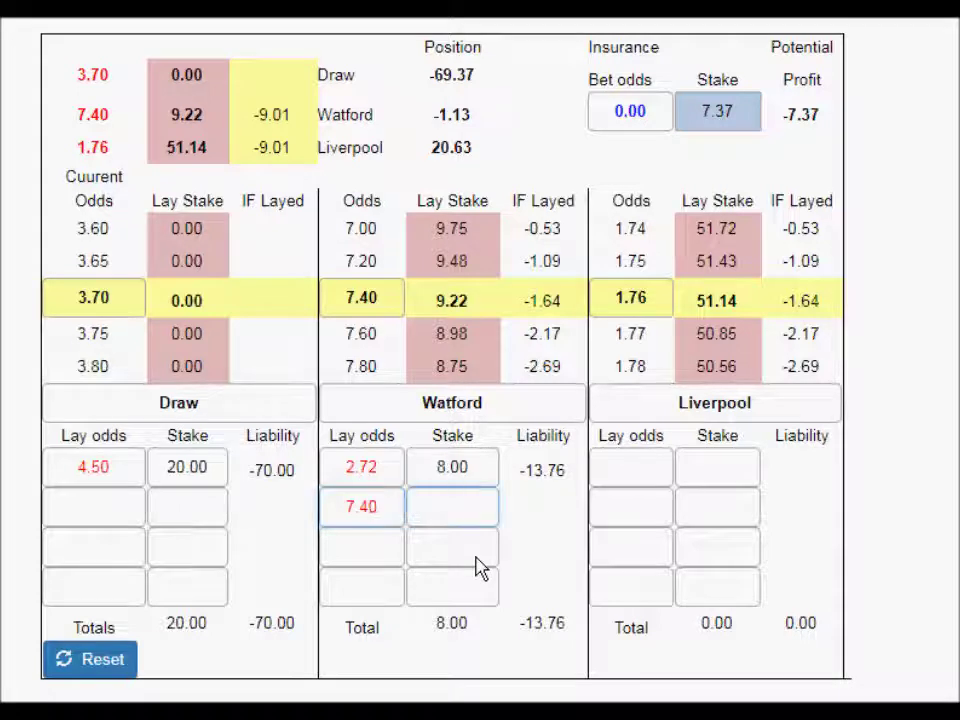
type("9.22")
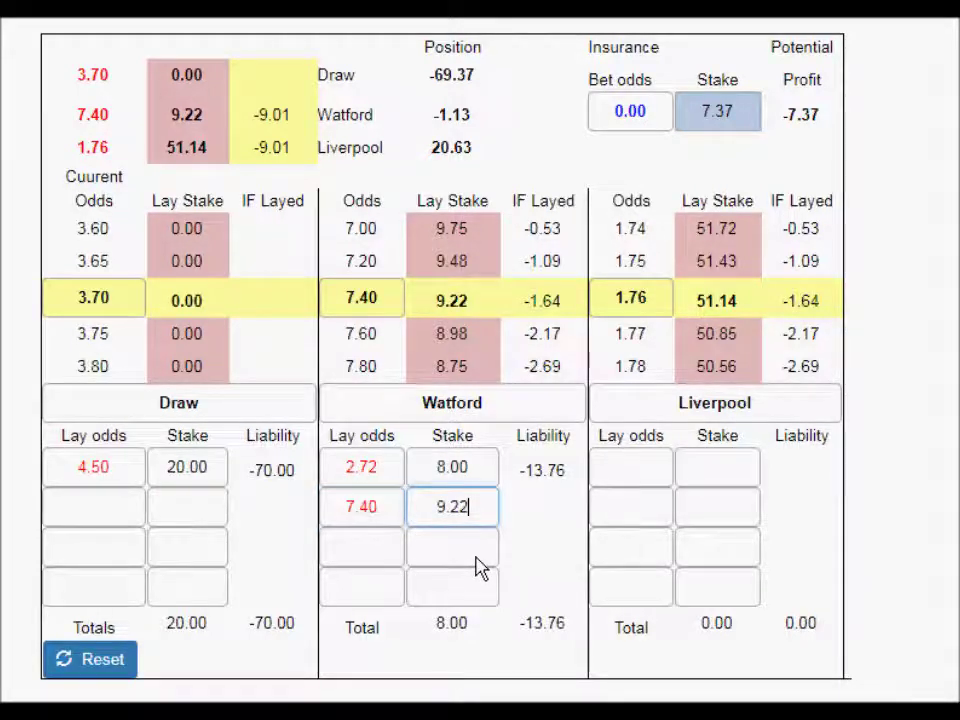
key("Tab")
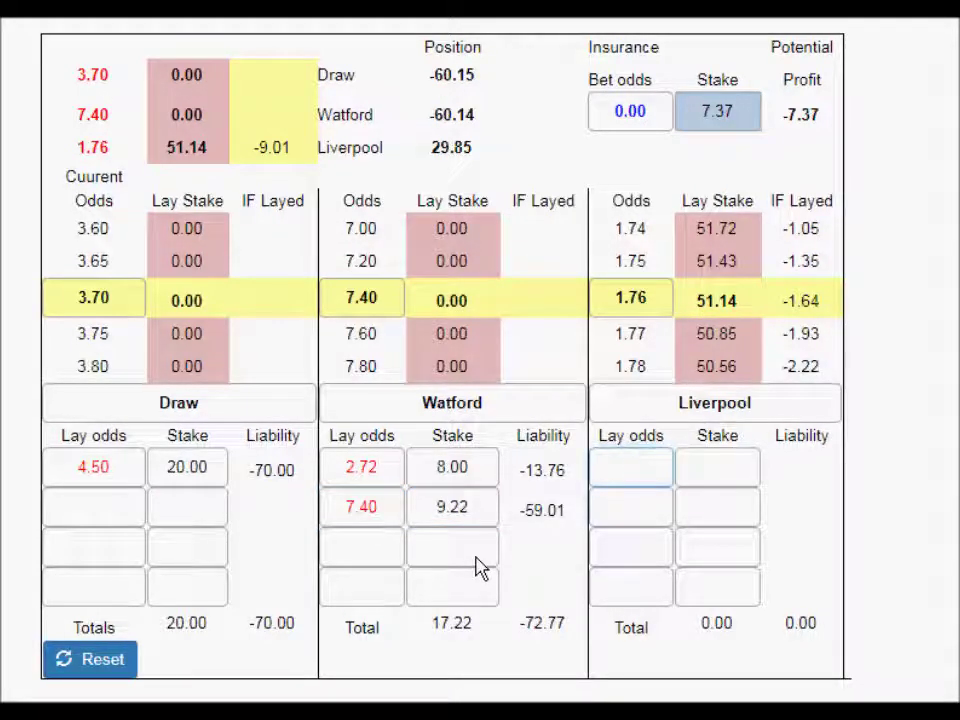
type("1.76")
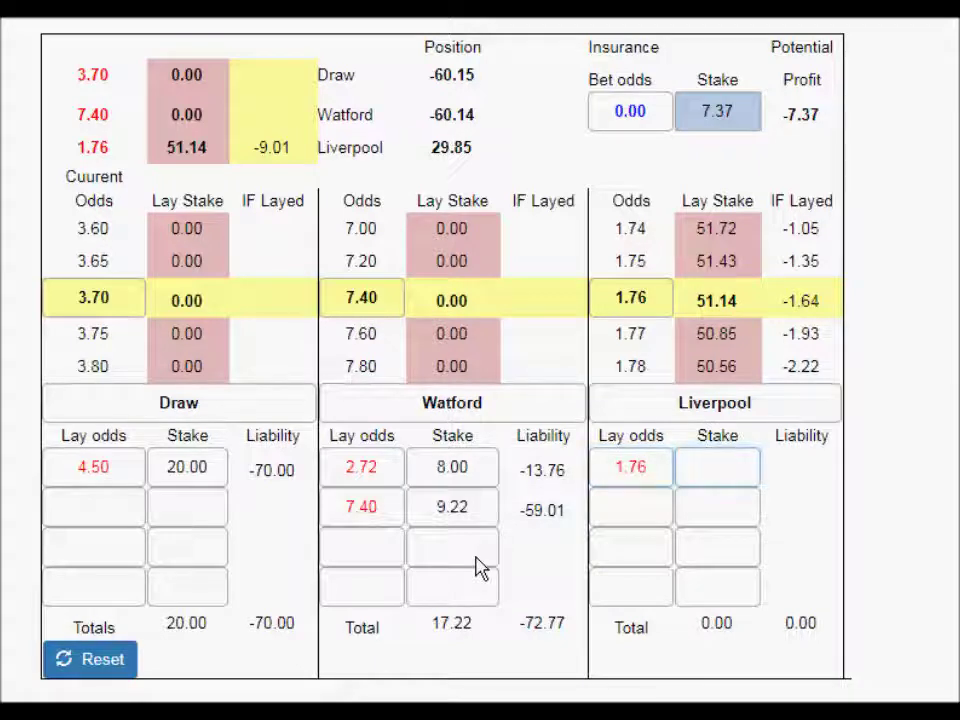
type("51.14")
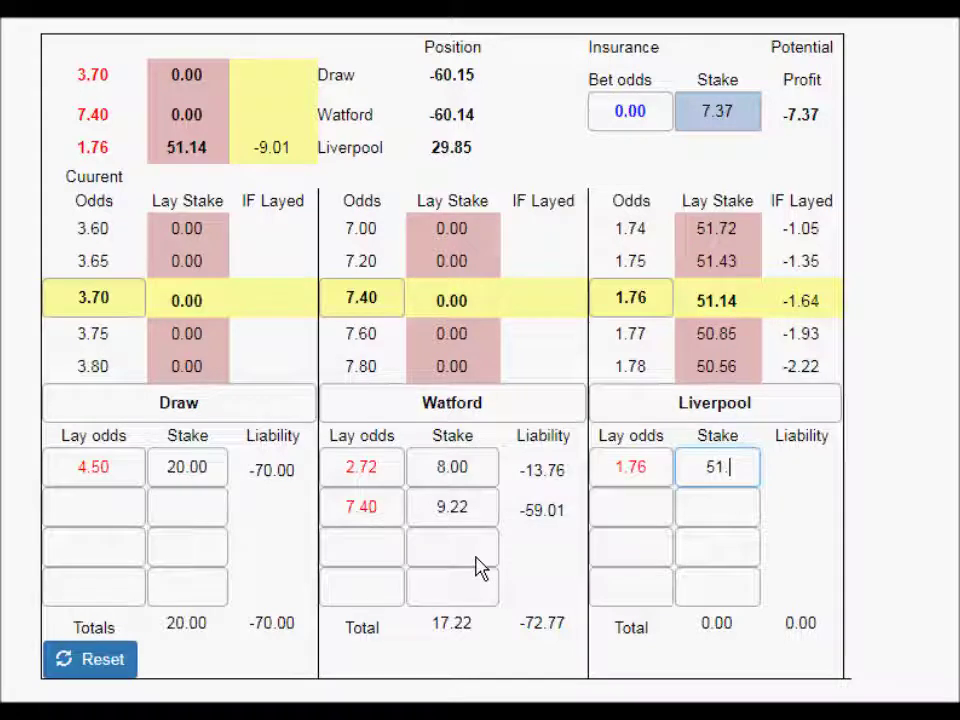
key("Tab")
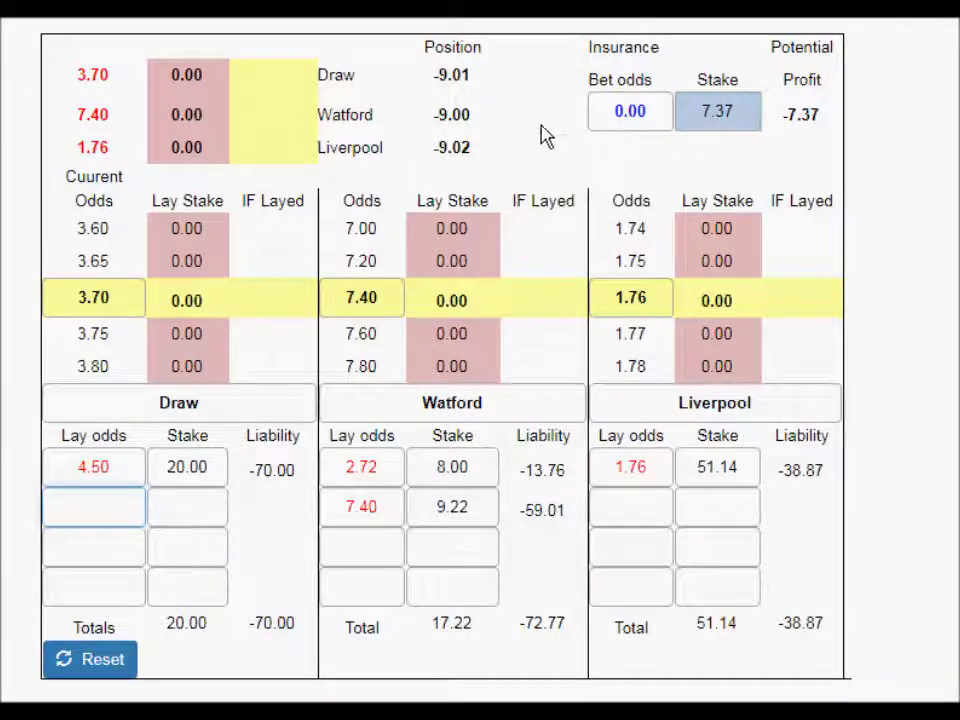
double_click(746, 117)
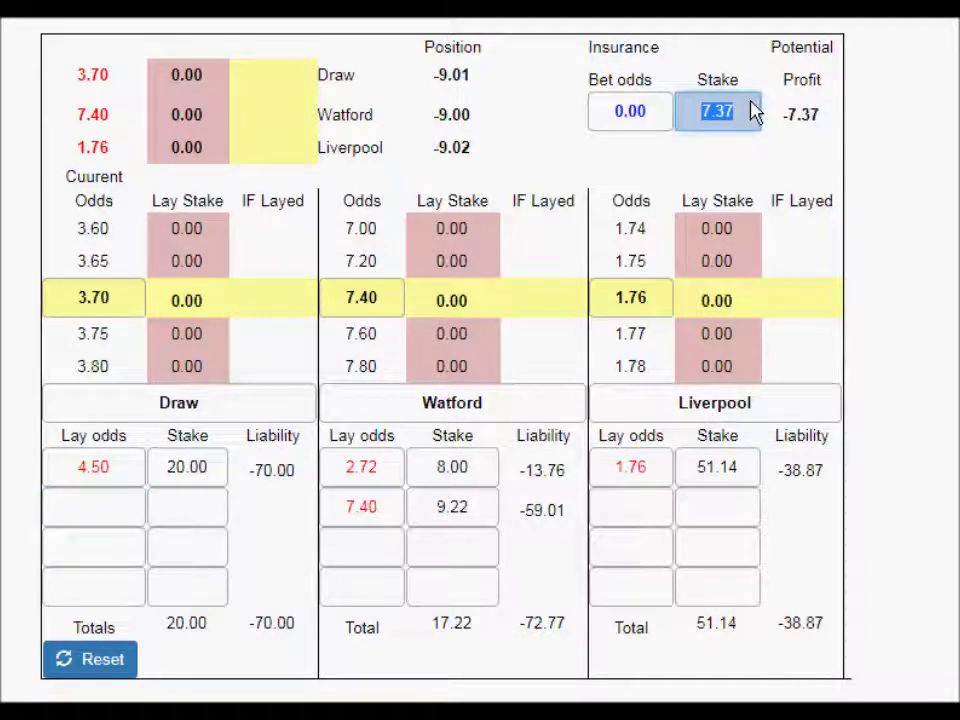